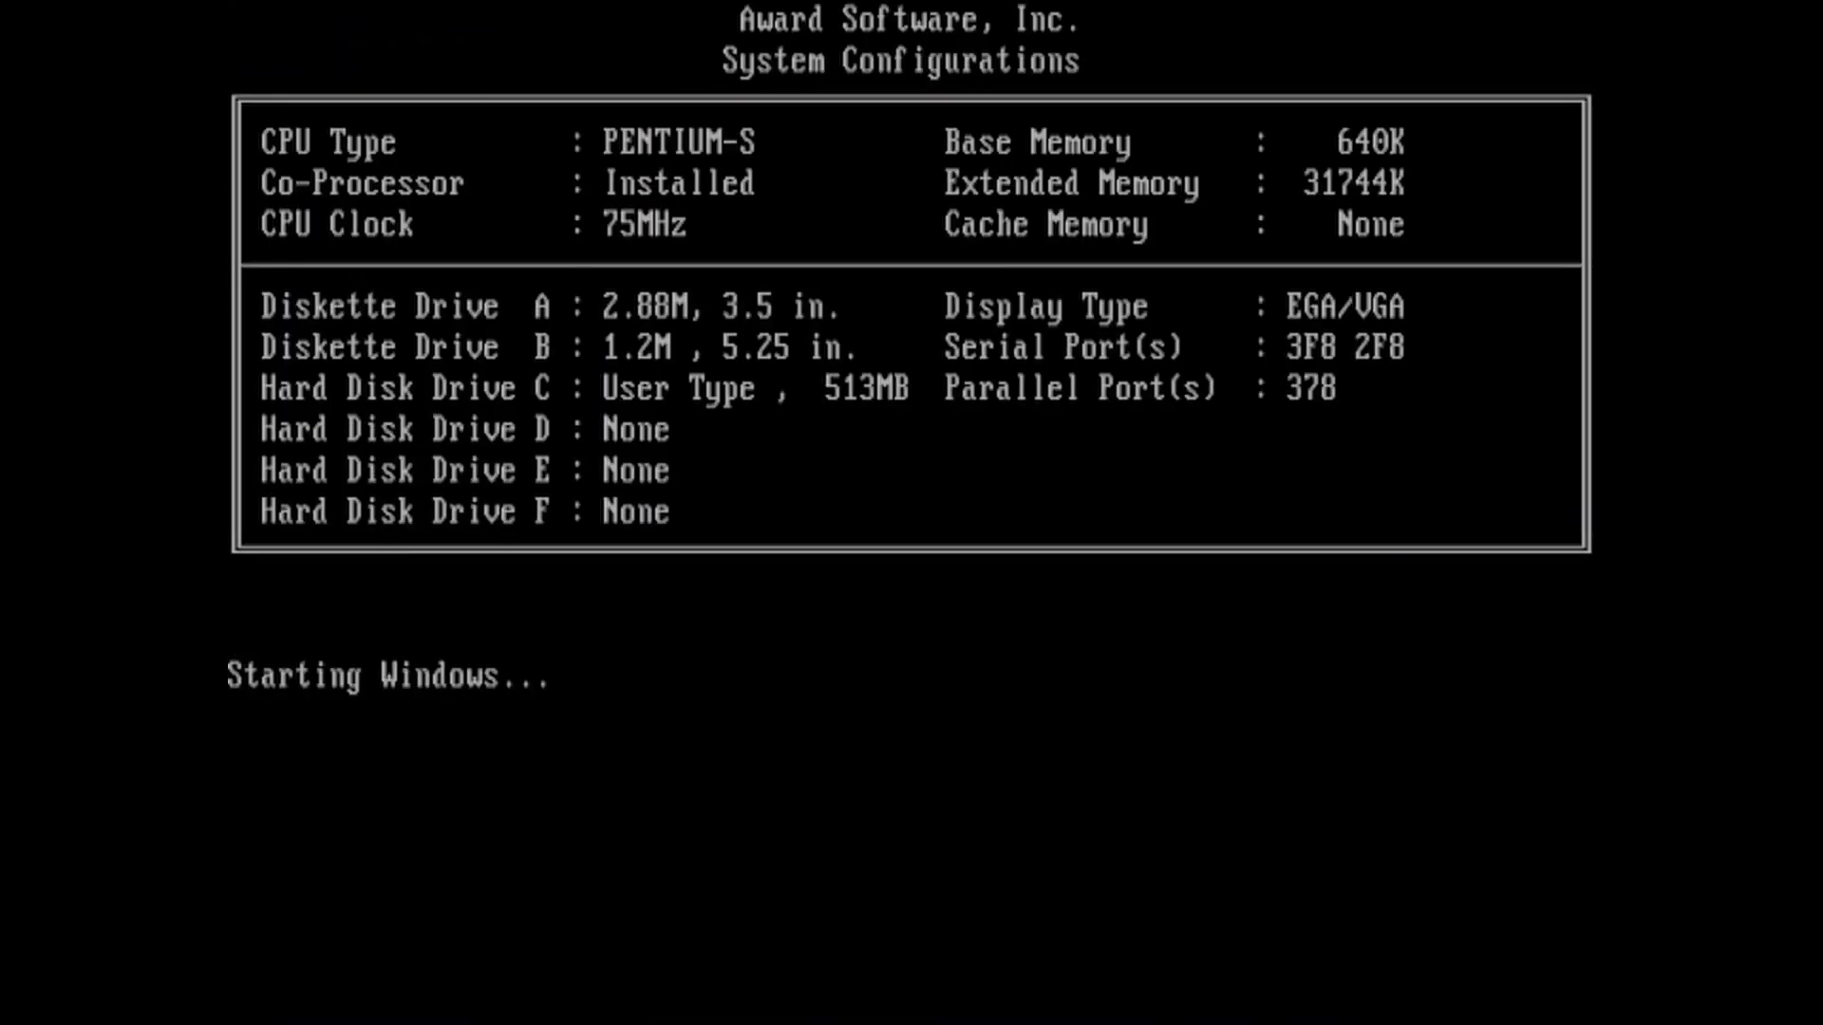
Step: Step through start-up skipping registry, log and Windows, loading the CD-ROM driver and MSCDEX, then switch to D:
{"action": "key", "text": "shift+F8"}
{"action": "key", "text": "n"}
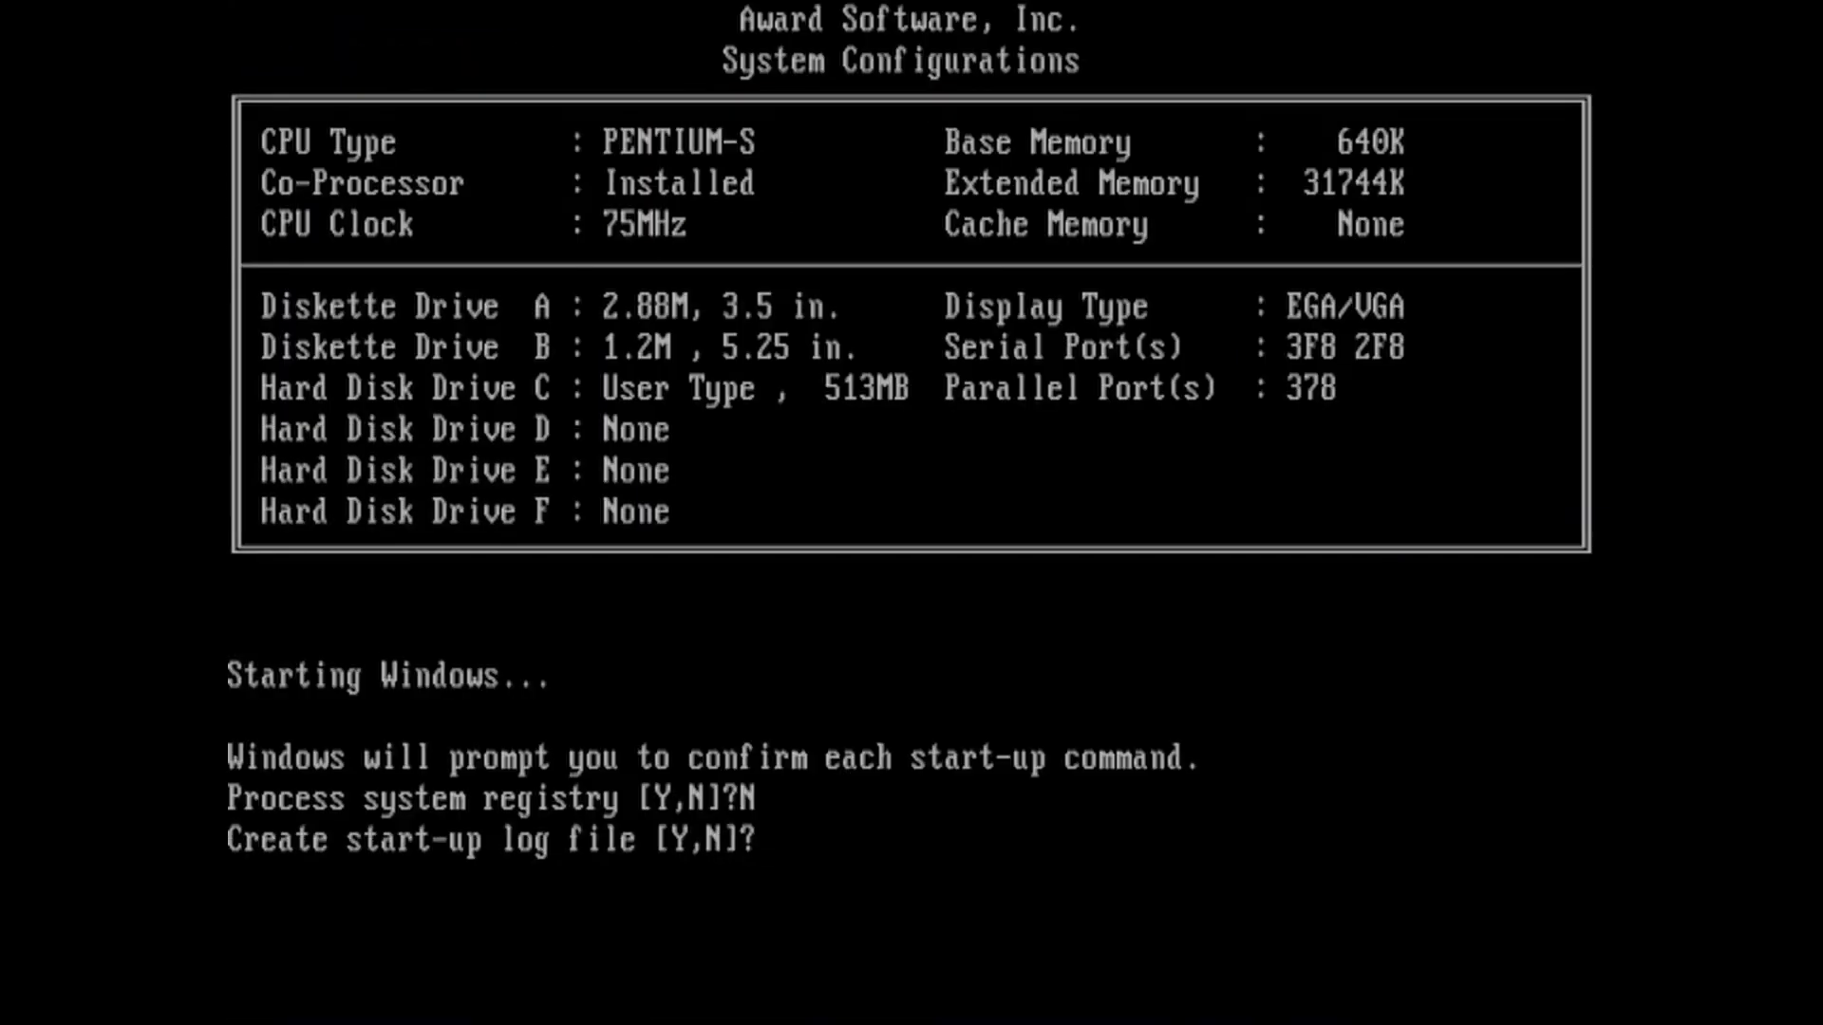
{"action": "key", "text": "n"}
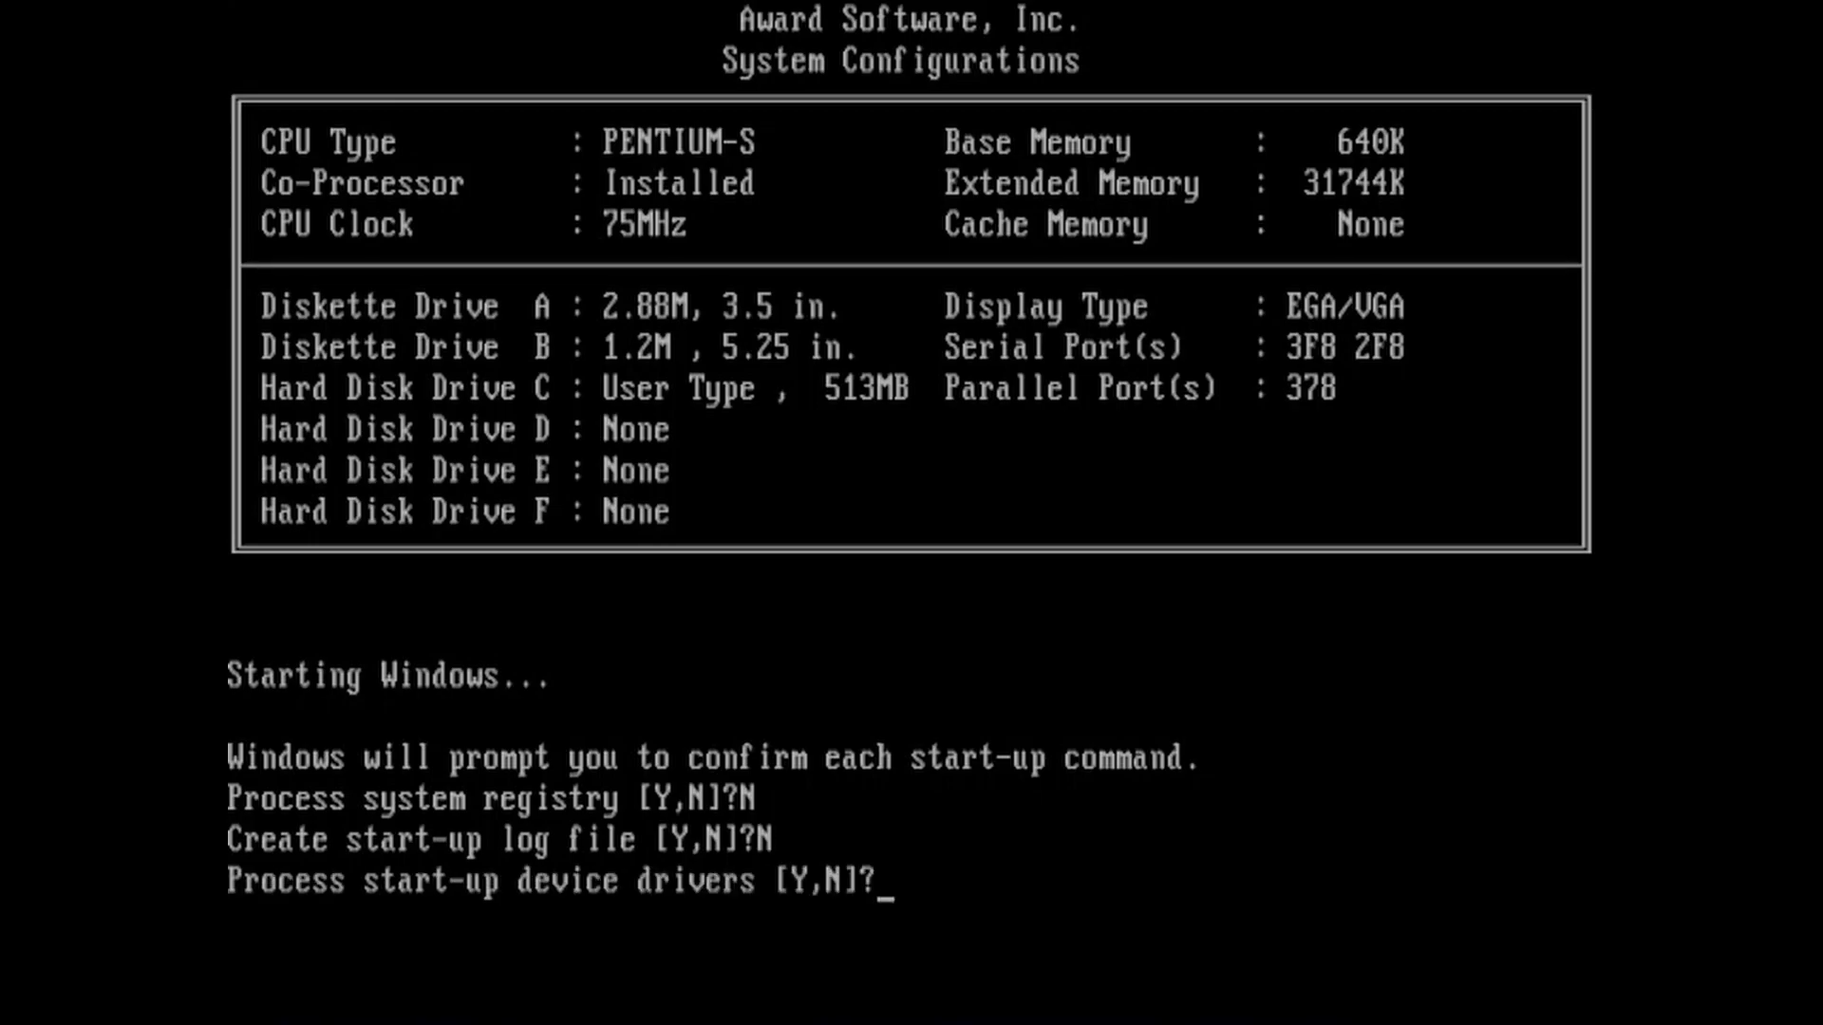
{"action": "key", "text": "y"}
{"action": "key", "text": "y"}
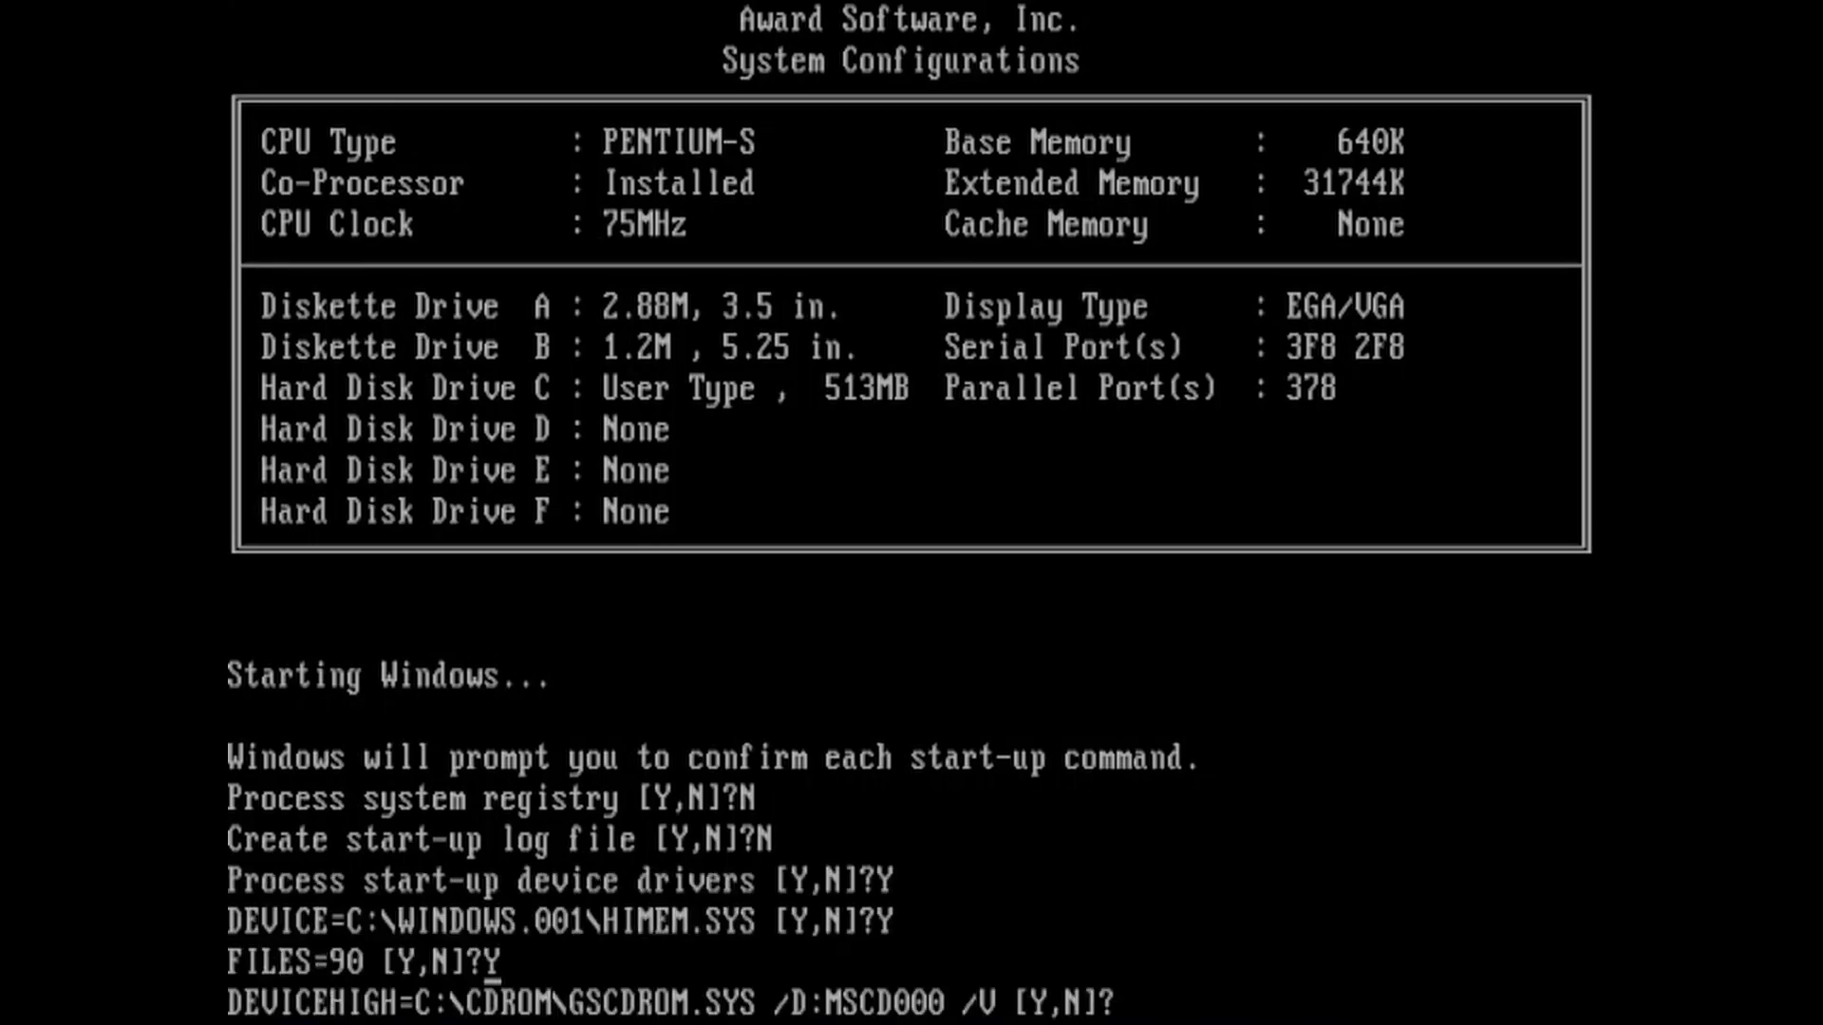
{"action": "key", "text": "y"}
{"action": "key", "text": "y"}
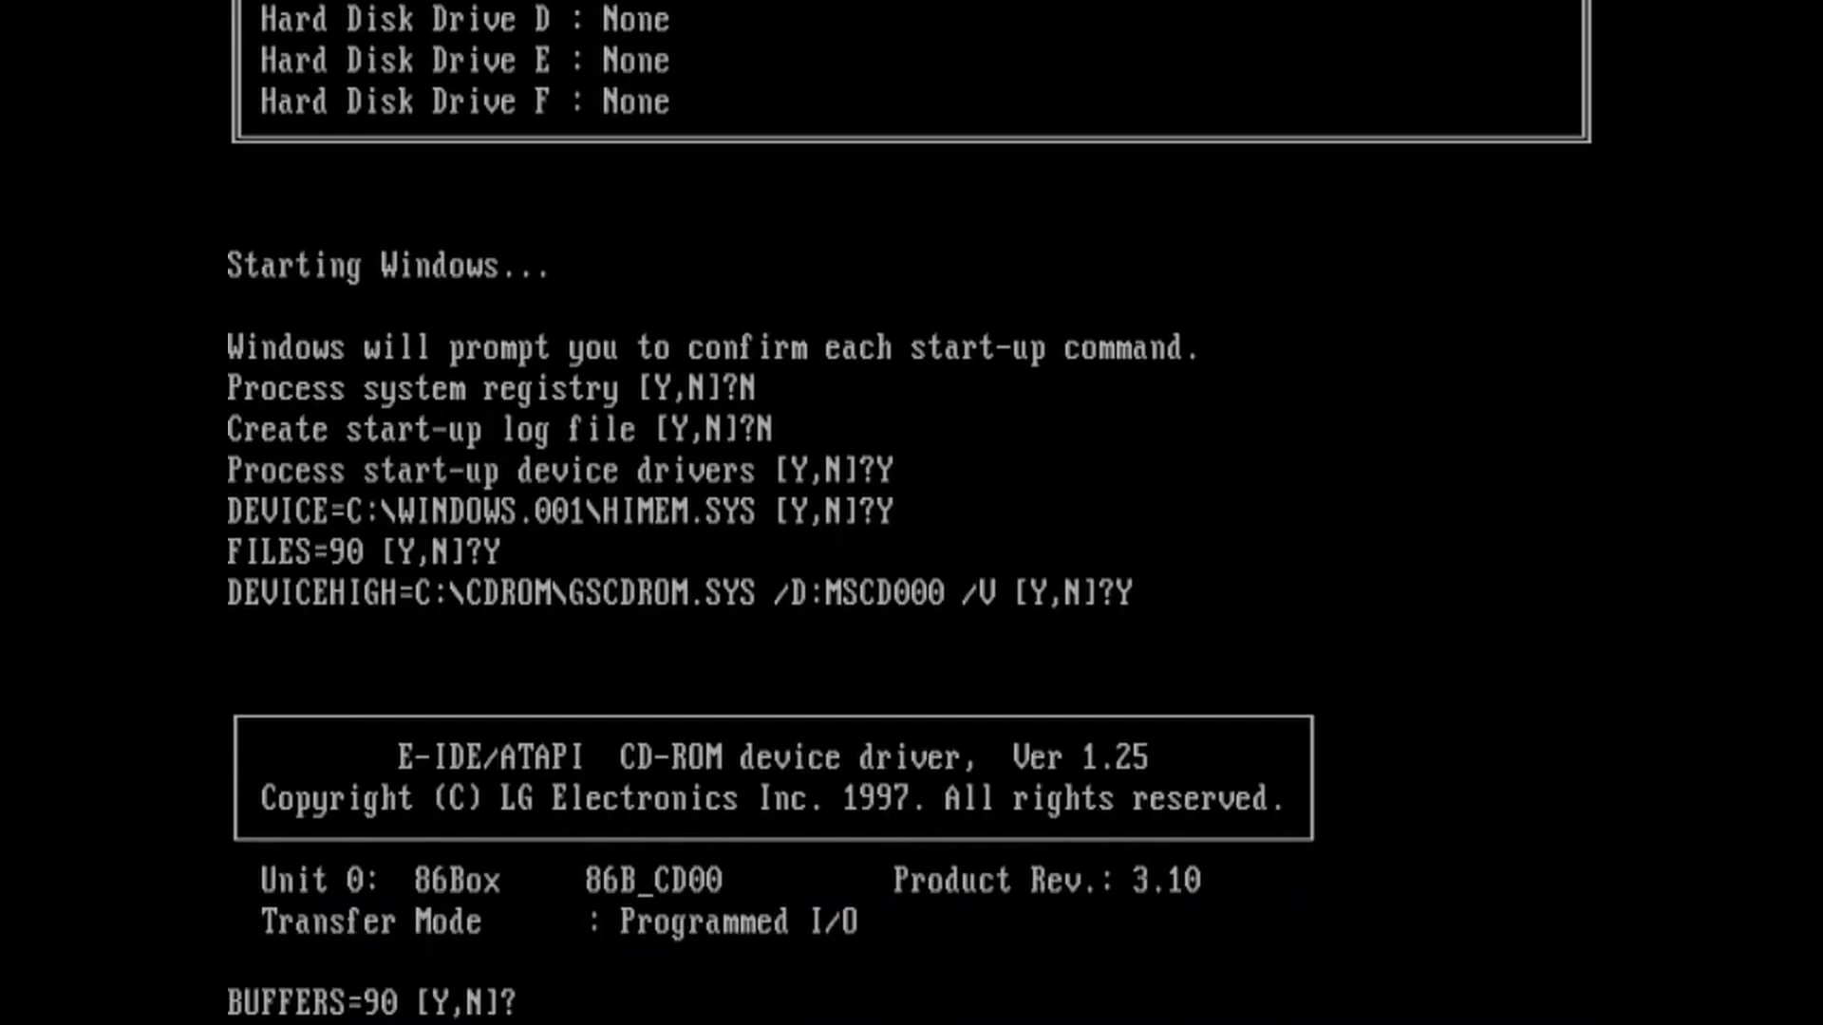
{"action": "key", "text": "y"}
{"action": "key", "text": "y"}
{"action": "key", "text": "y"}
{"action": "key", "text": "y"}
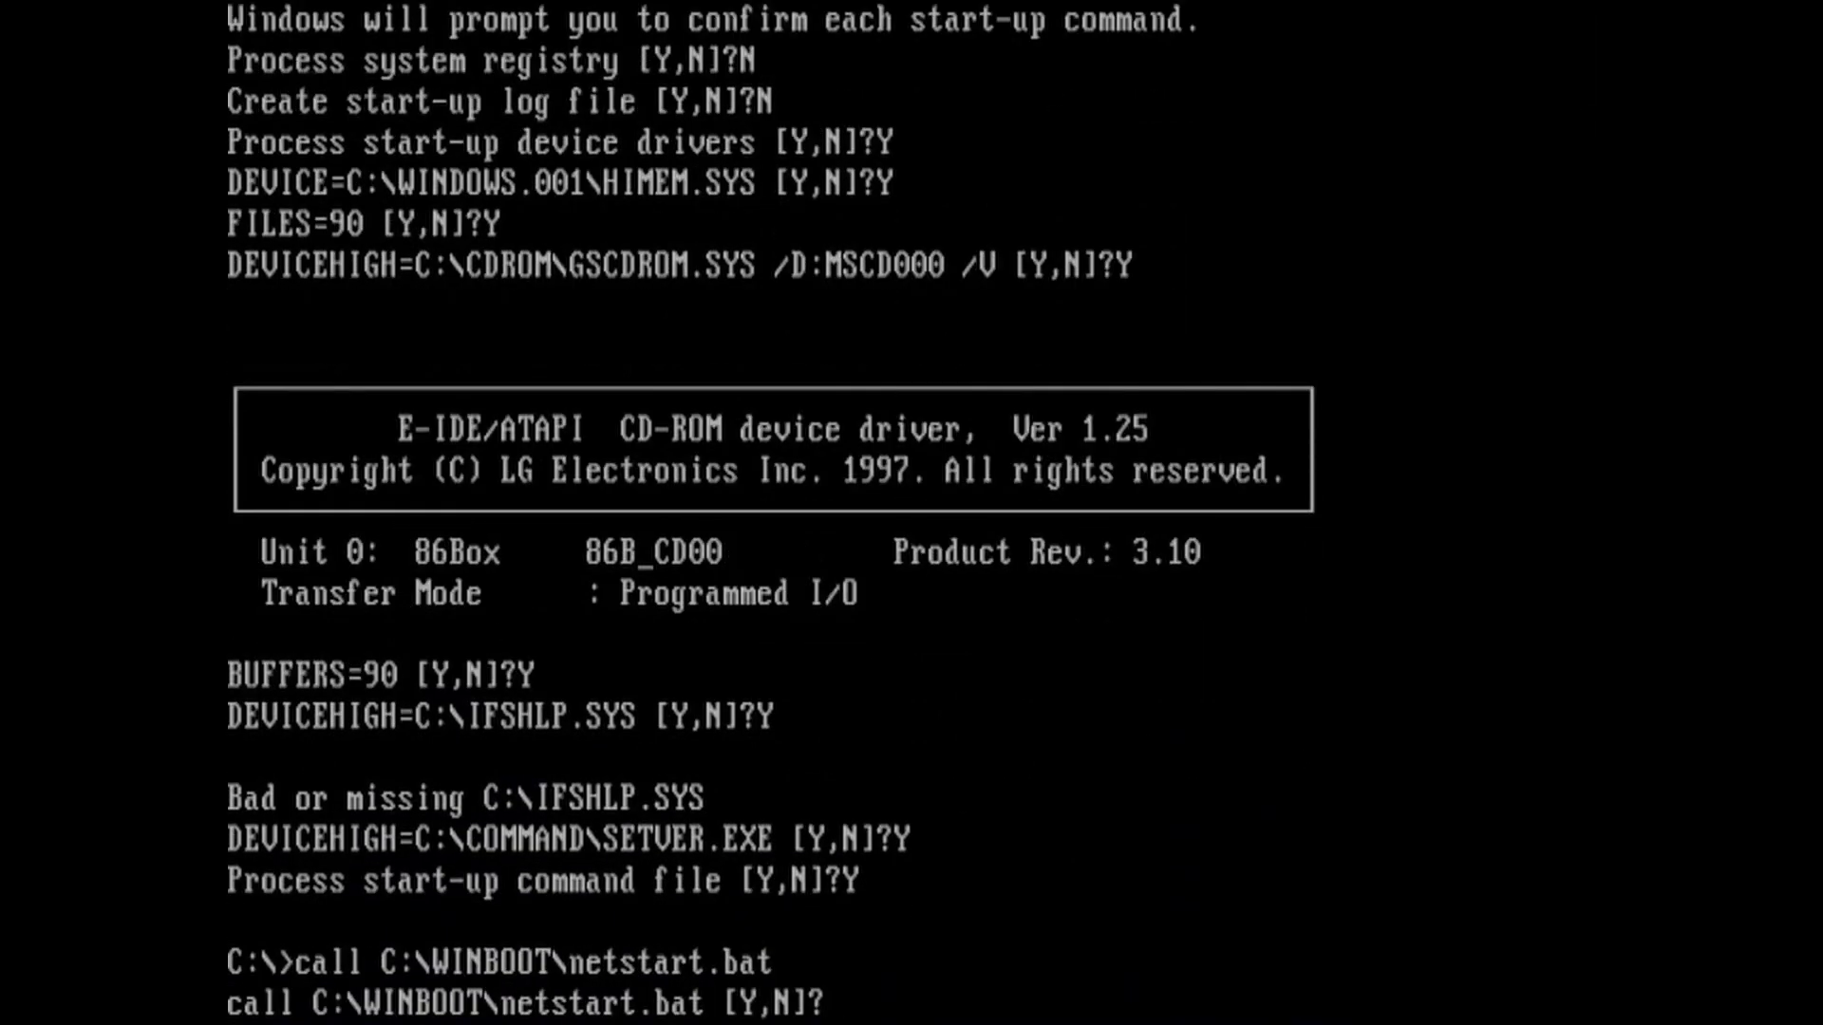
{"action": "key", "text": "y"}
{"action": "key", "text": "y"}
{"action": "key", "text": "y"}
{"action": "key", "text": "y"}
{"action": "key", "text": "y"}
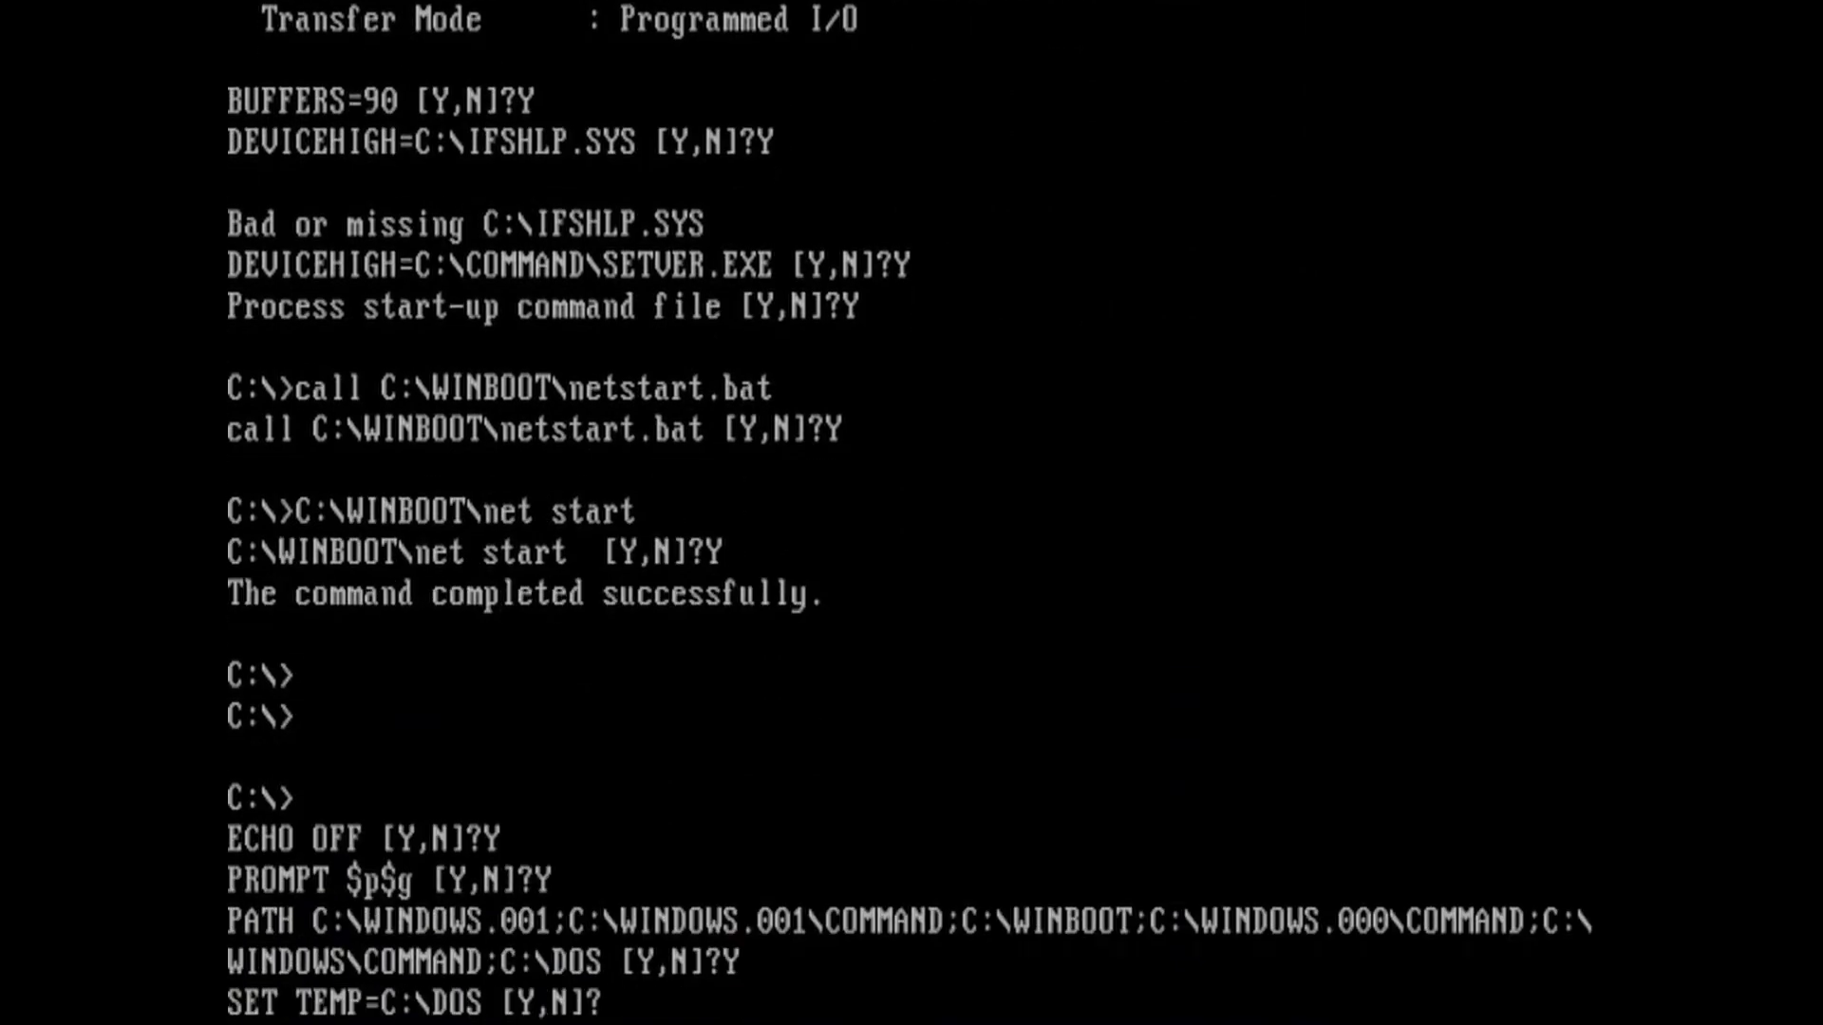
{"action": "key", "text": "y"}
{"action": "key", "text": "y"}
{"action": "key", "text": "y"}
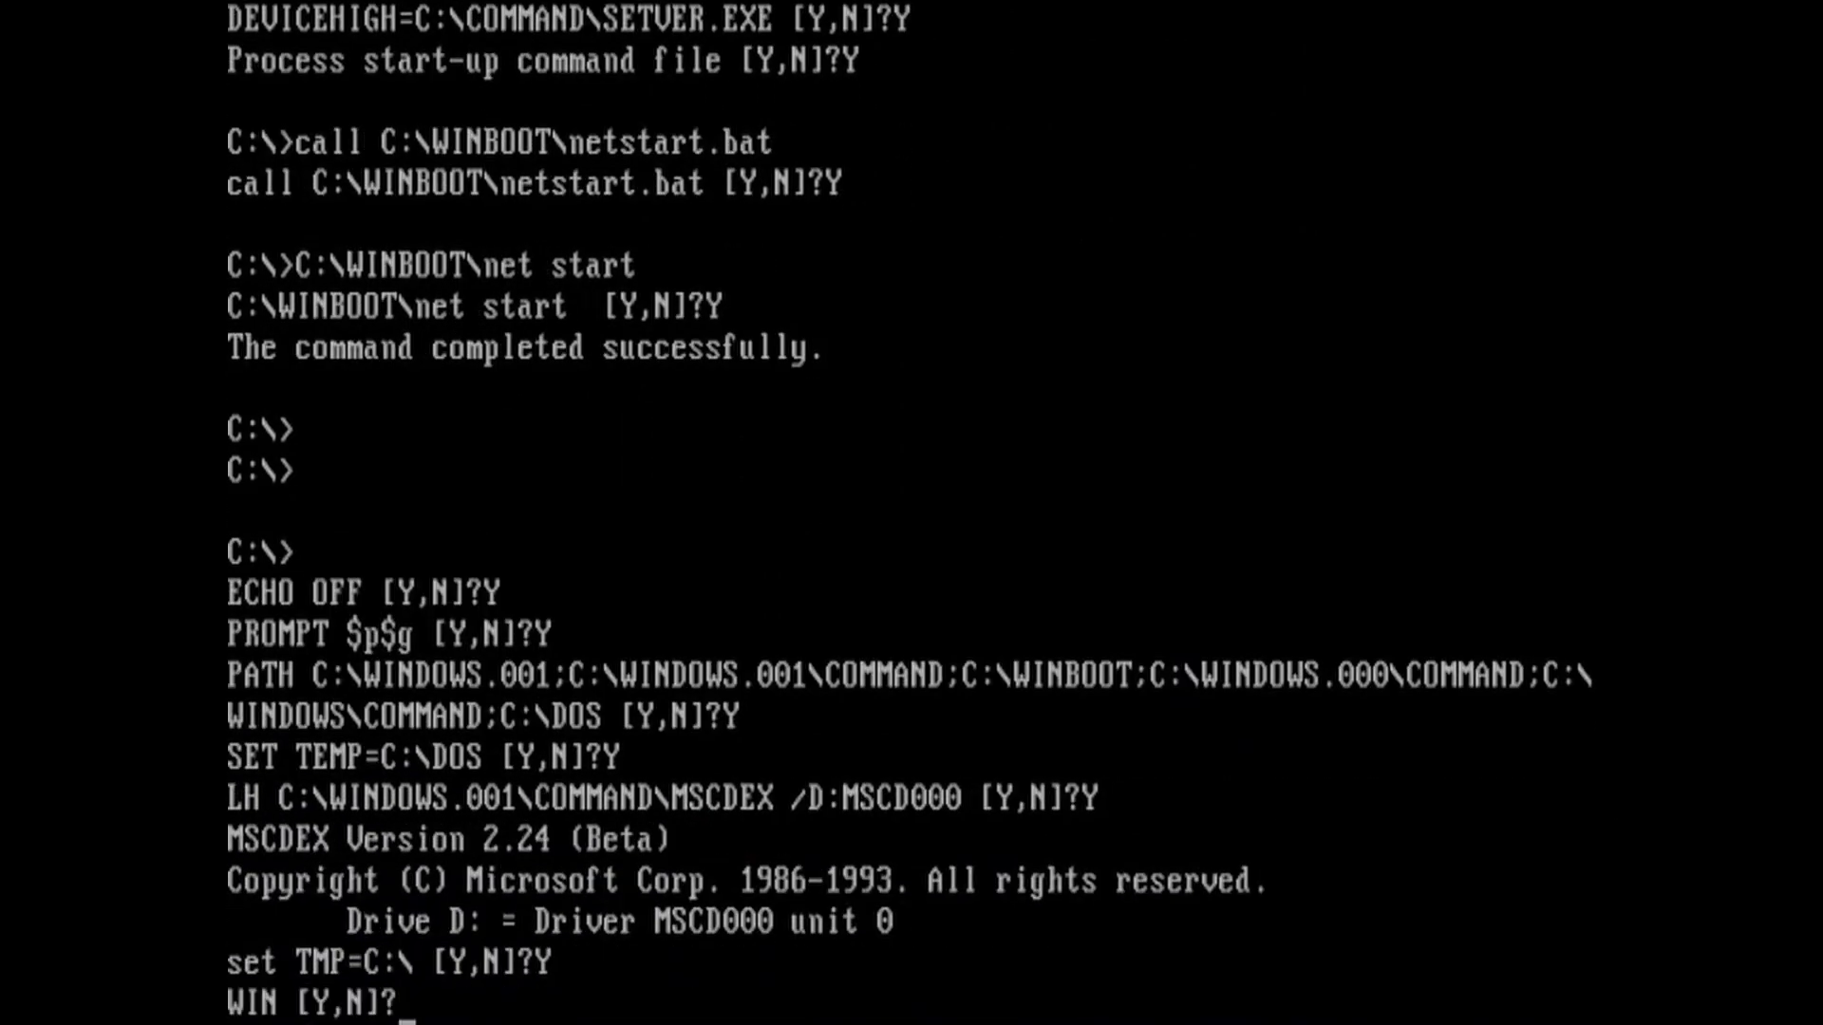
{"action": "type", "text": "n"}
{"action": "type", "text": "a"}
{"action": "type", "text": ":"}
{"action": "key", "text": "Return"}
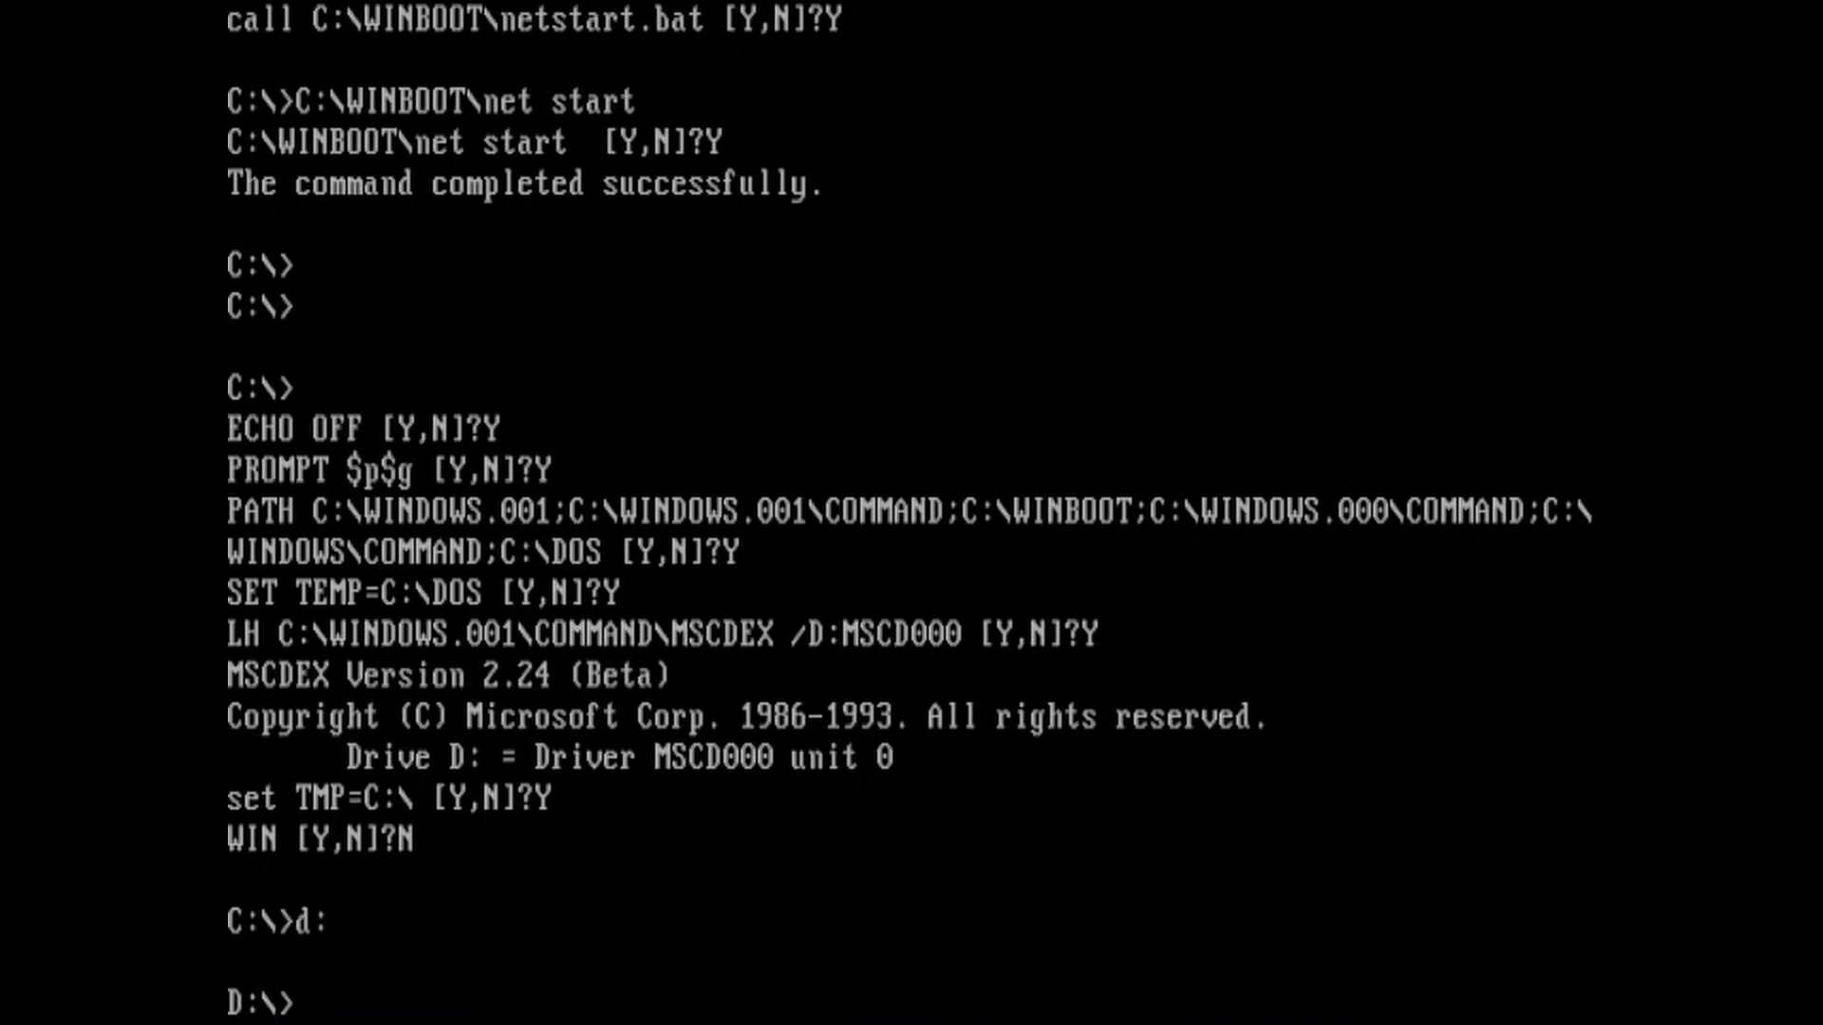
Step: Run setup from drive D and exit the Workgroup Add-On setup it launches
{"action": "type", "text": "setuo"}
{"action": "key", "text": "BackSpace"}
{"action": "type", "text": "p"}
{"action": "key", "text": "Return"}
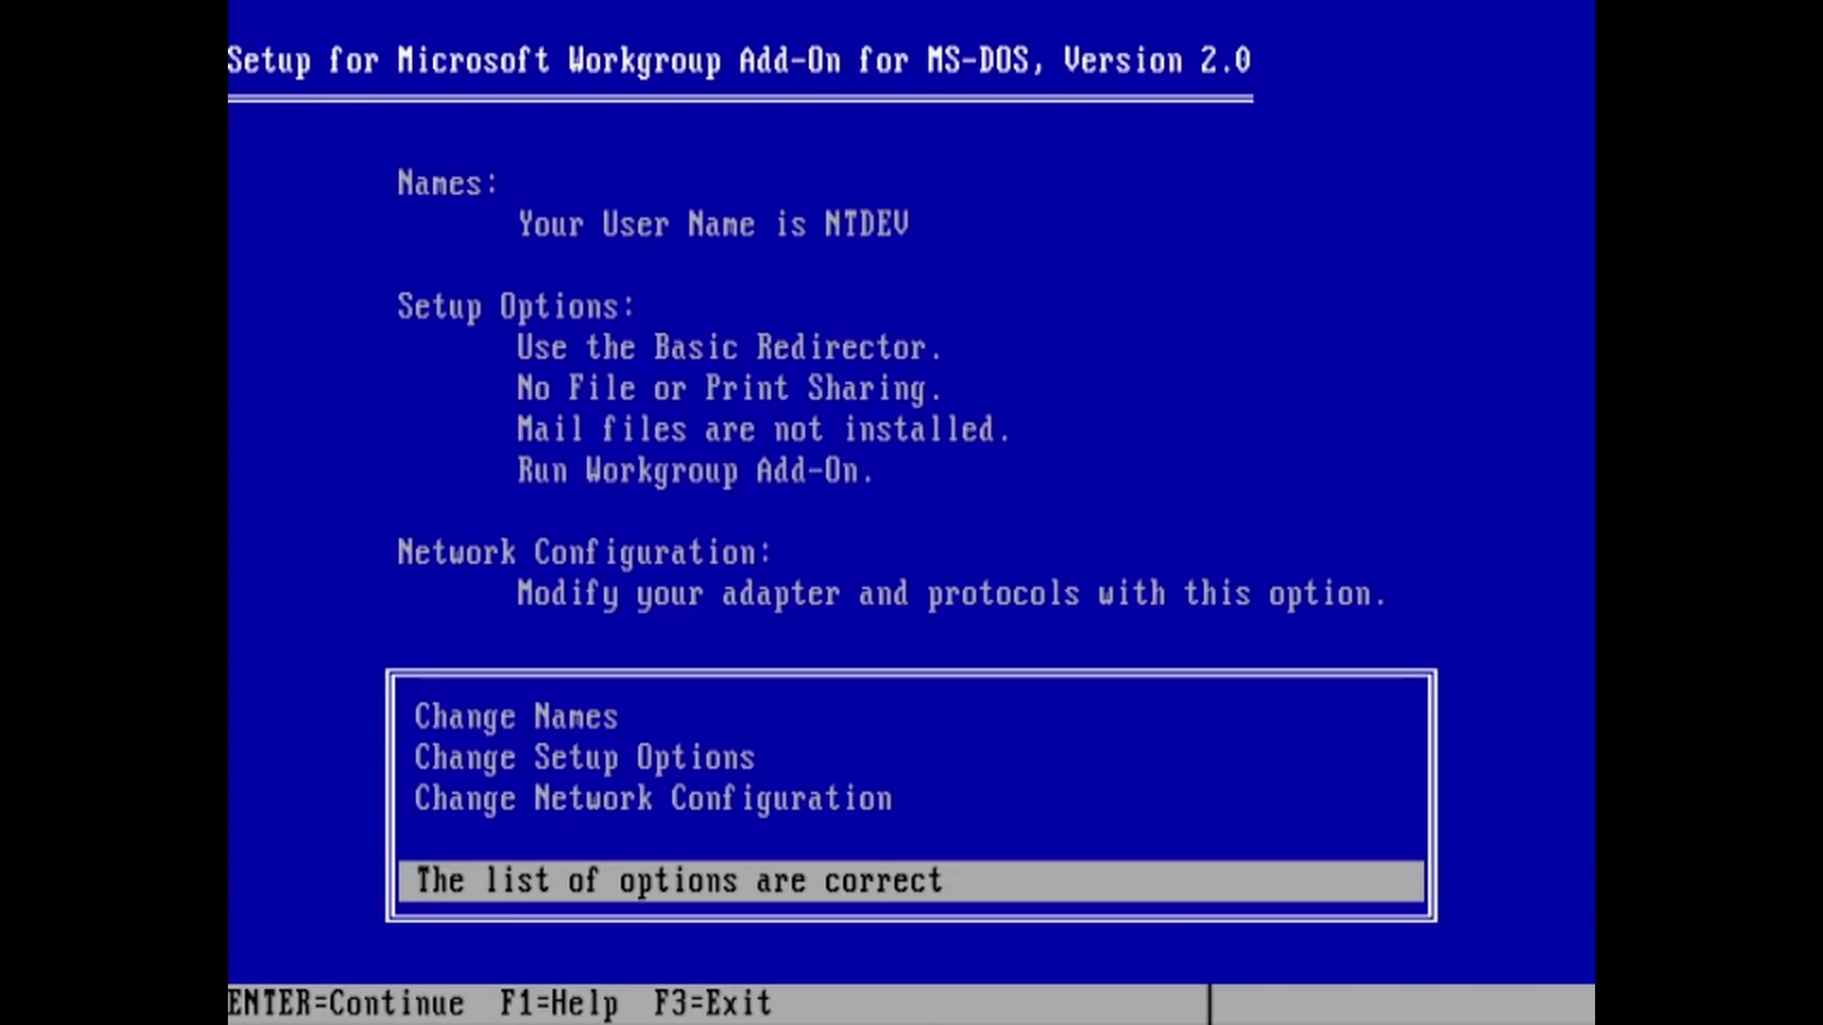
{"action": "key", "text": "F3"}
{"action": "key", "text": "y"}
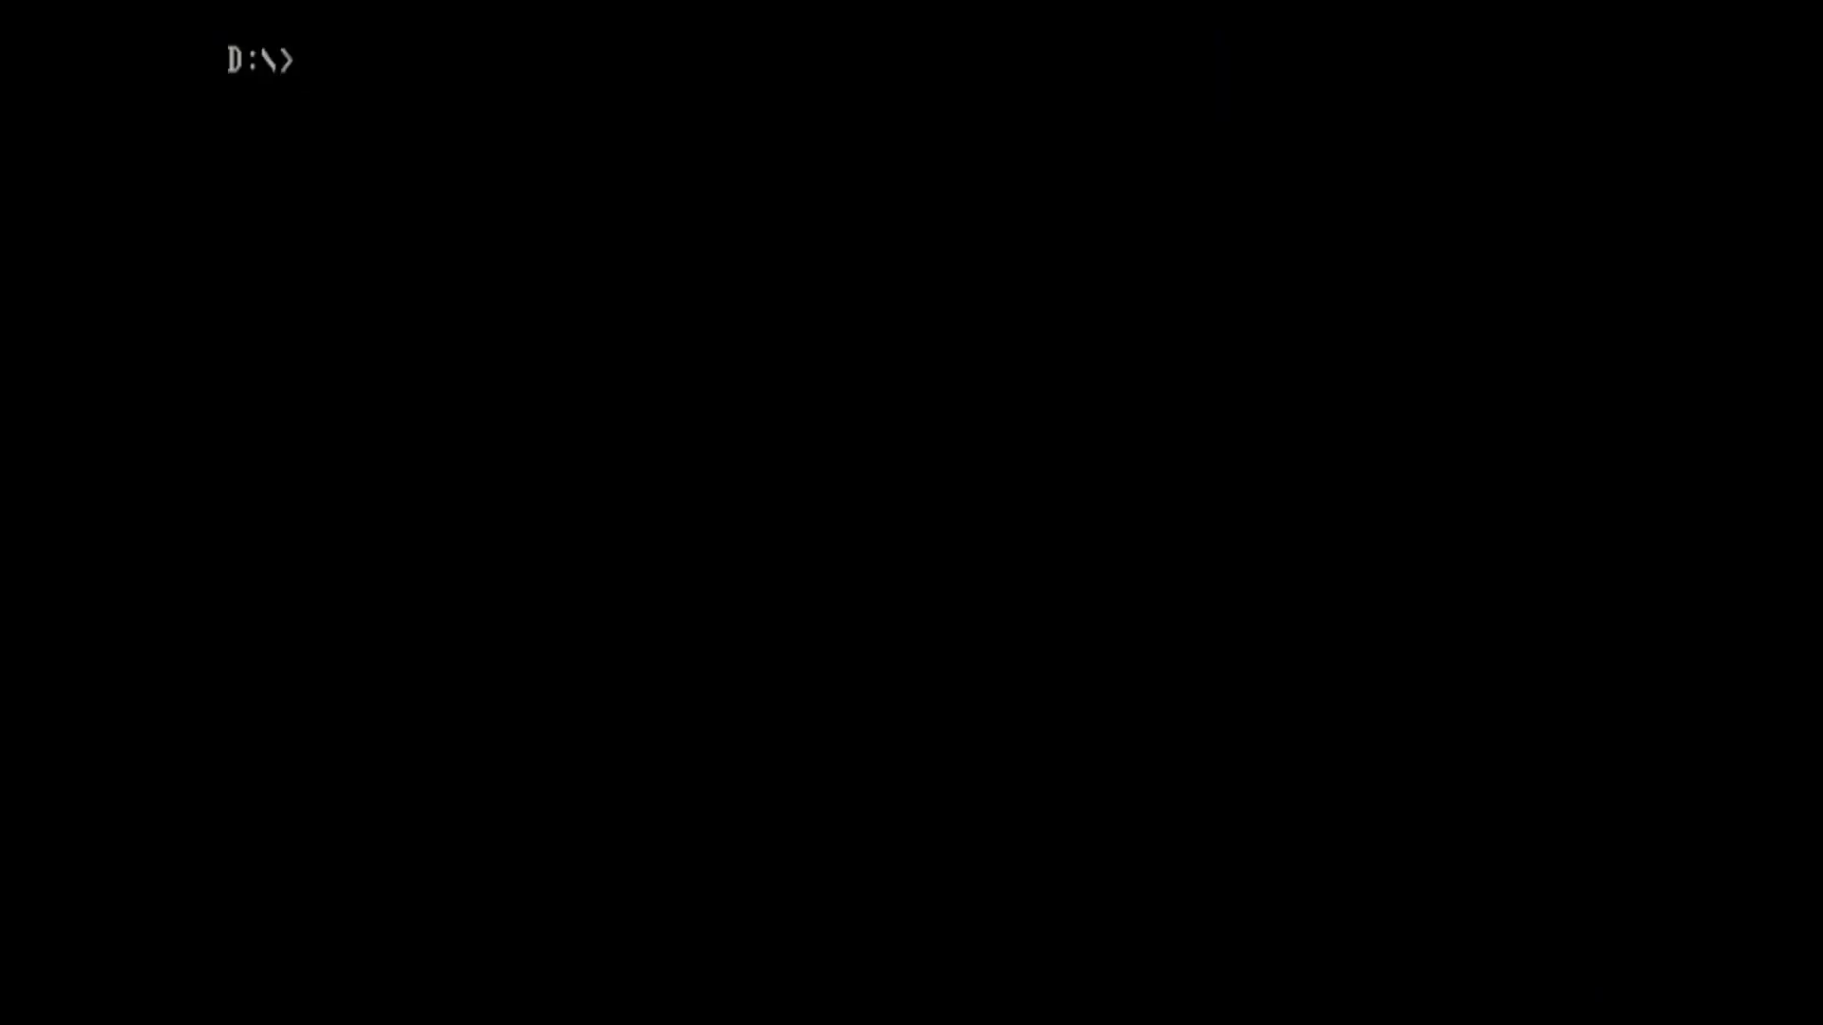
Step: List drive D, change into the RETAIL folder and start Windows Setup from there
{"action": "type", "text": "dir"}
{"action": "key", "text": "Return"}
{"action": "type", "text": "cd"}
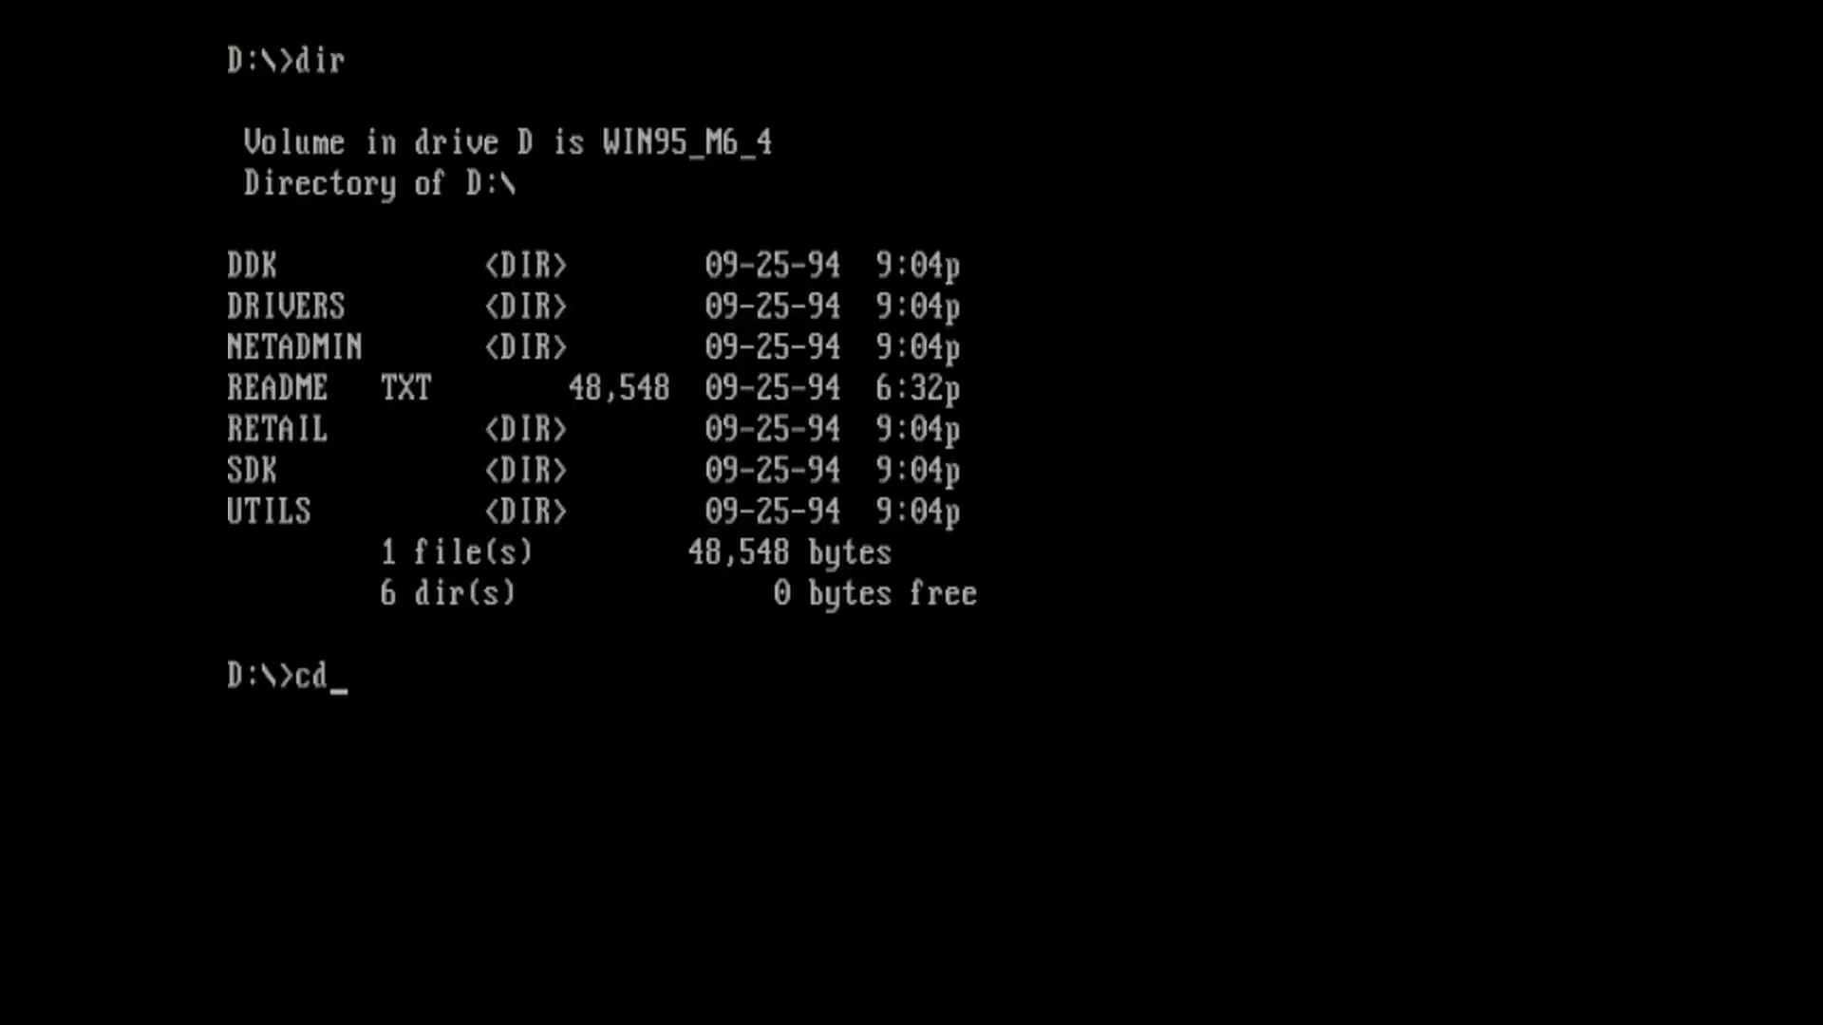
{"action": "type", "text": " retail"}
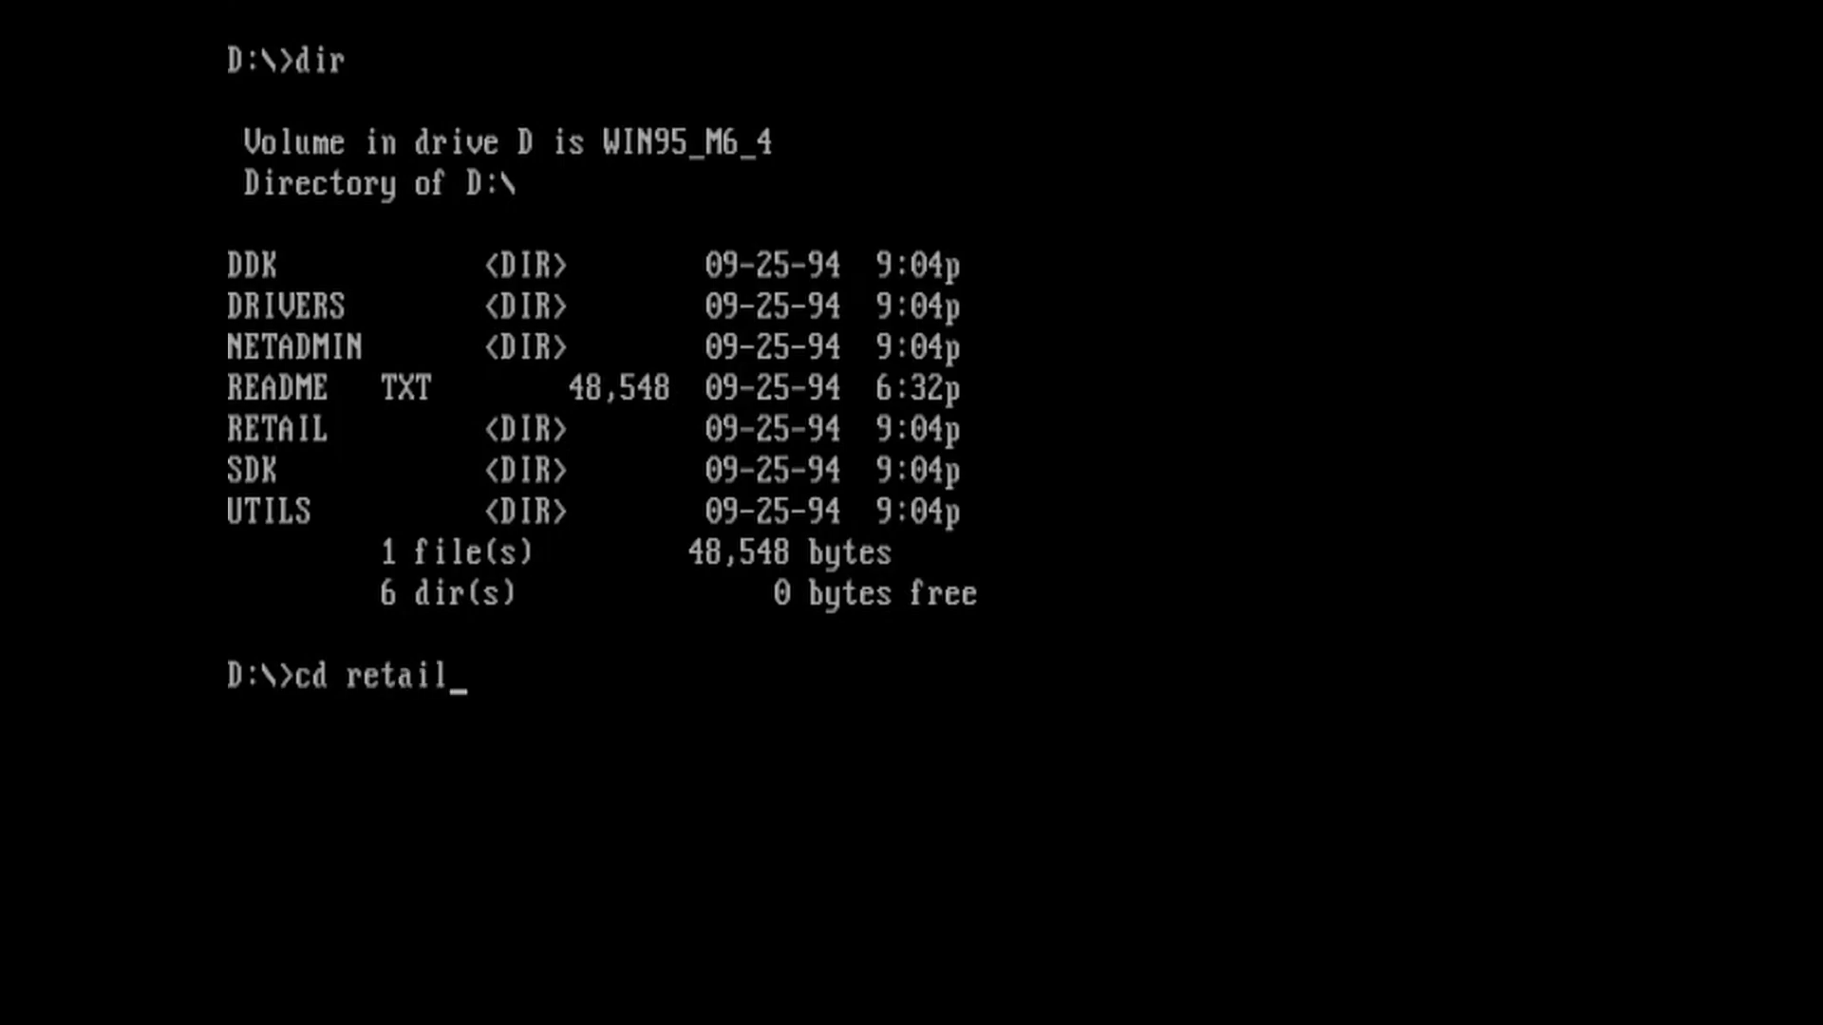
{"action": "key", "text": "Return"}
{"action": "type", "text": "setup"}
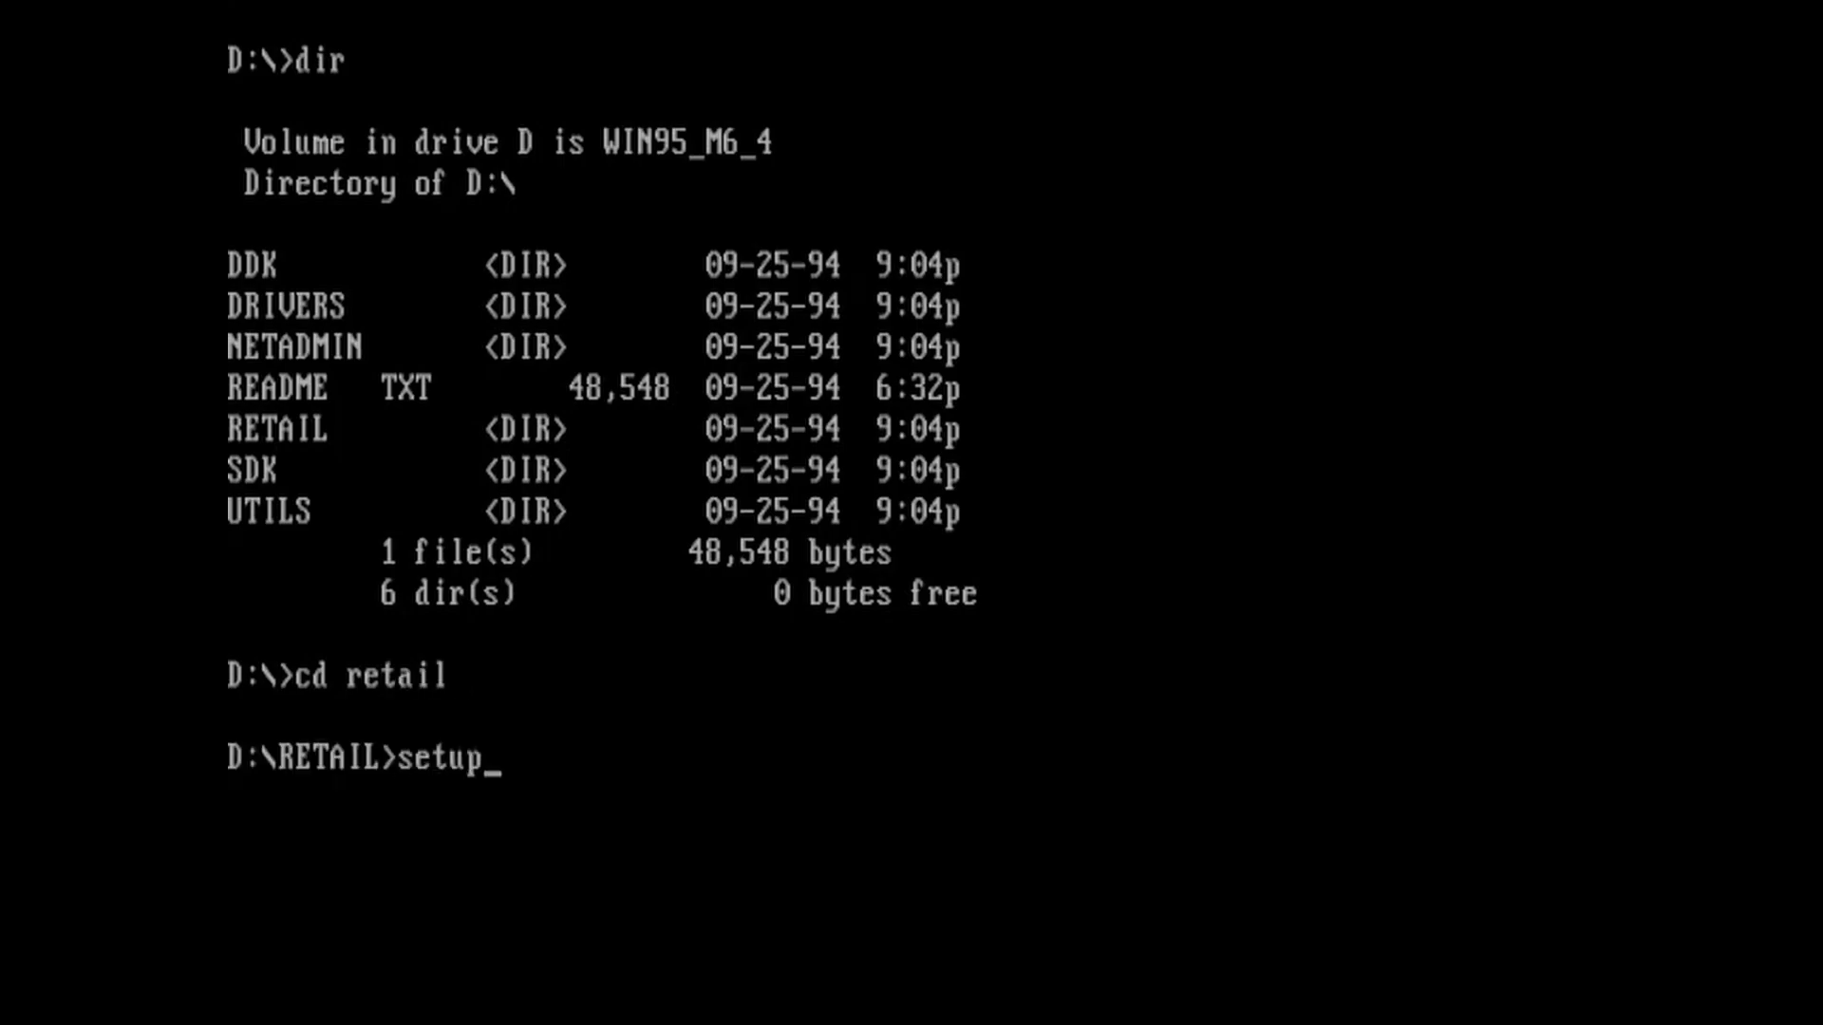
{"action": "key", "text": "Return"}
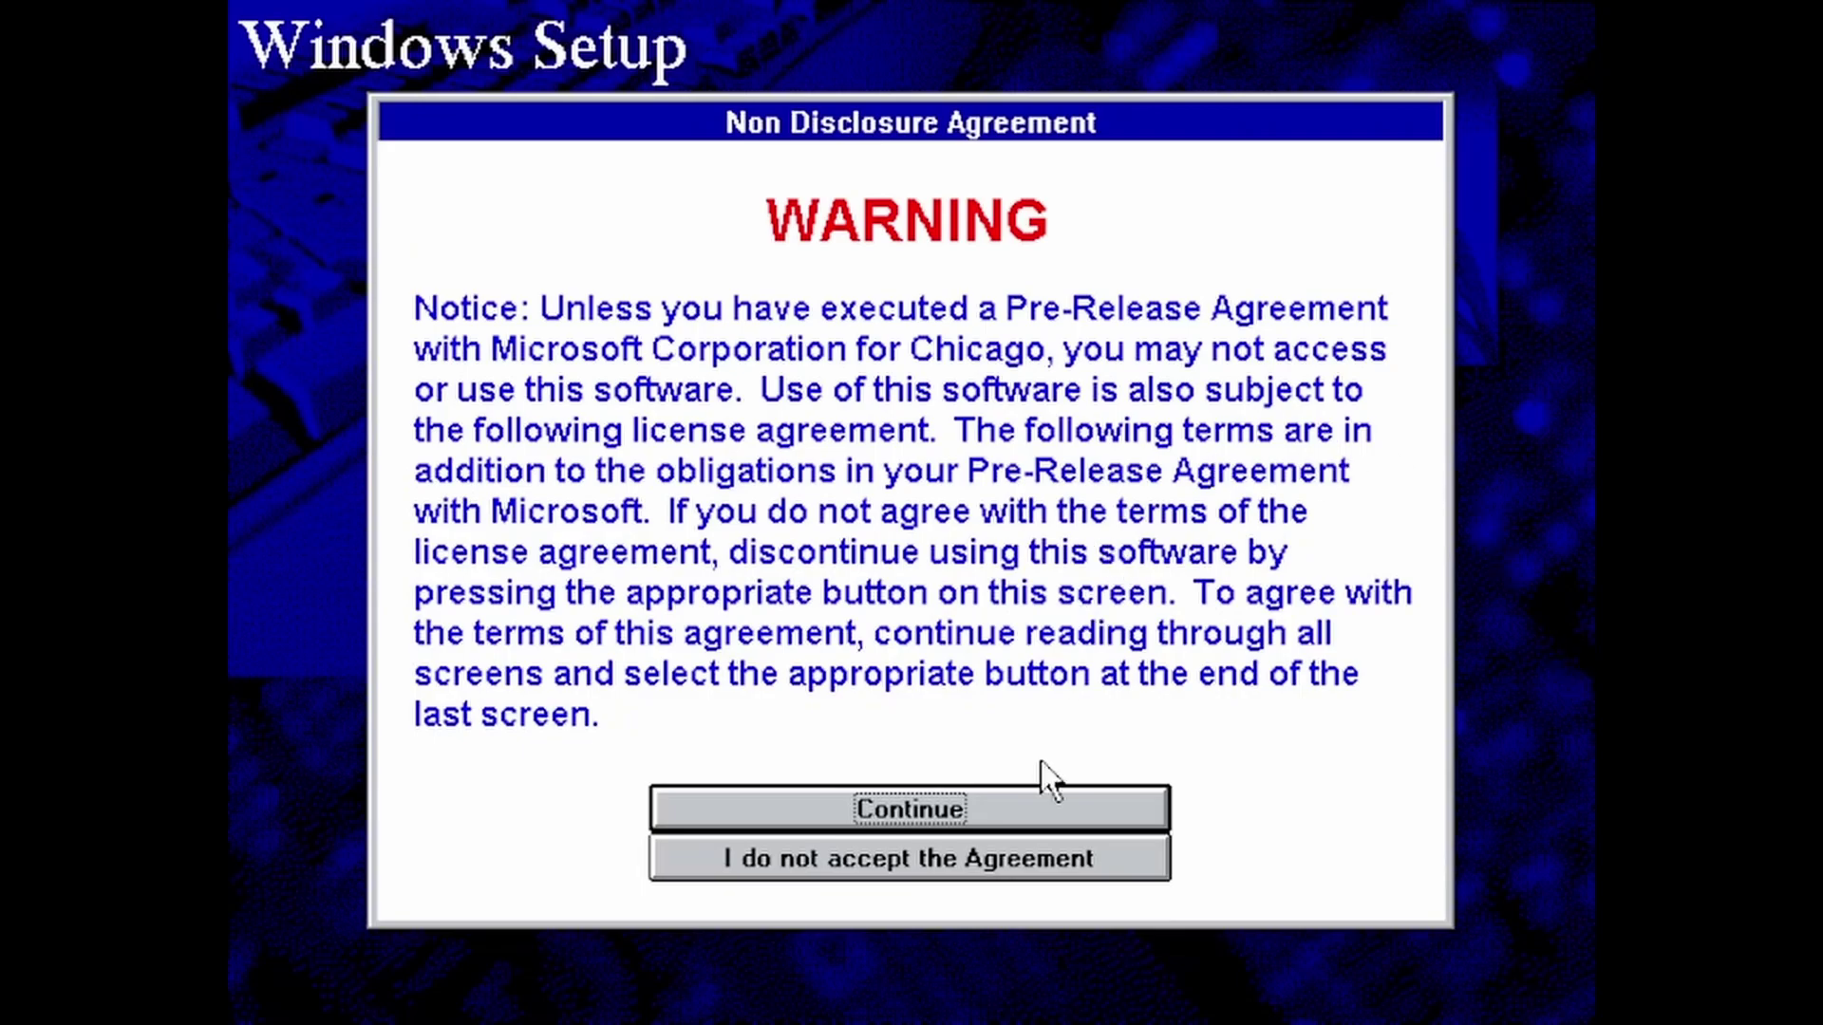
Step: Page through the Chicago pre-release agreement and accept it
{"action": "left_click", "coordinate": [1052, 814]}
{"action": "left_click", "coordinate": [1052, 814]}
{"action": "left_click", "coordinate": [1052, 814]}
{"action": "left_click", "coordinate": [1052, 814]}
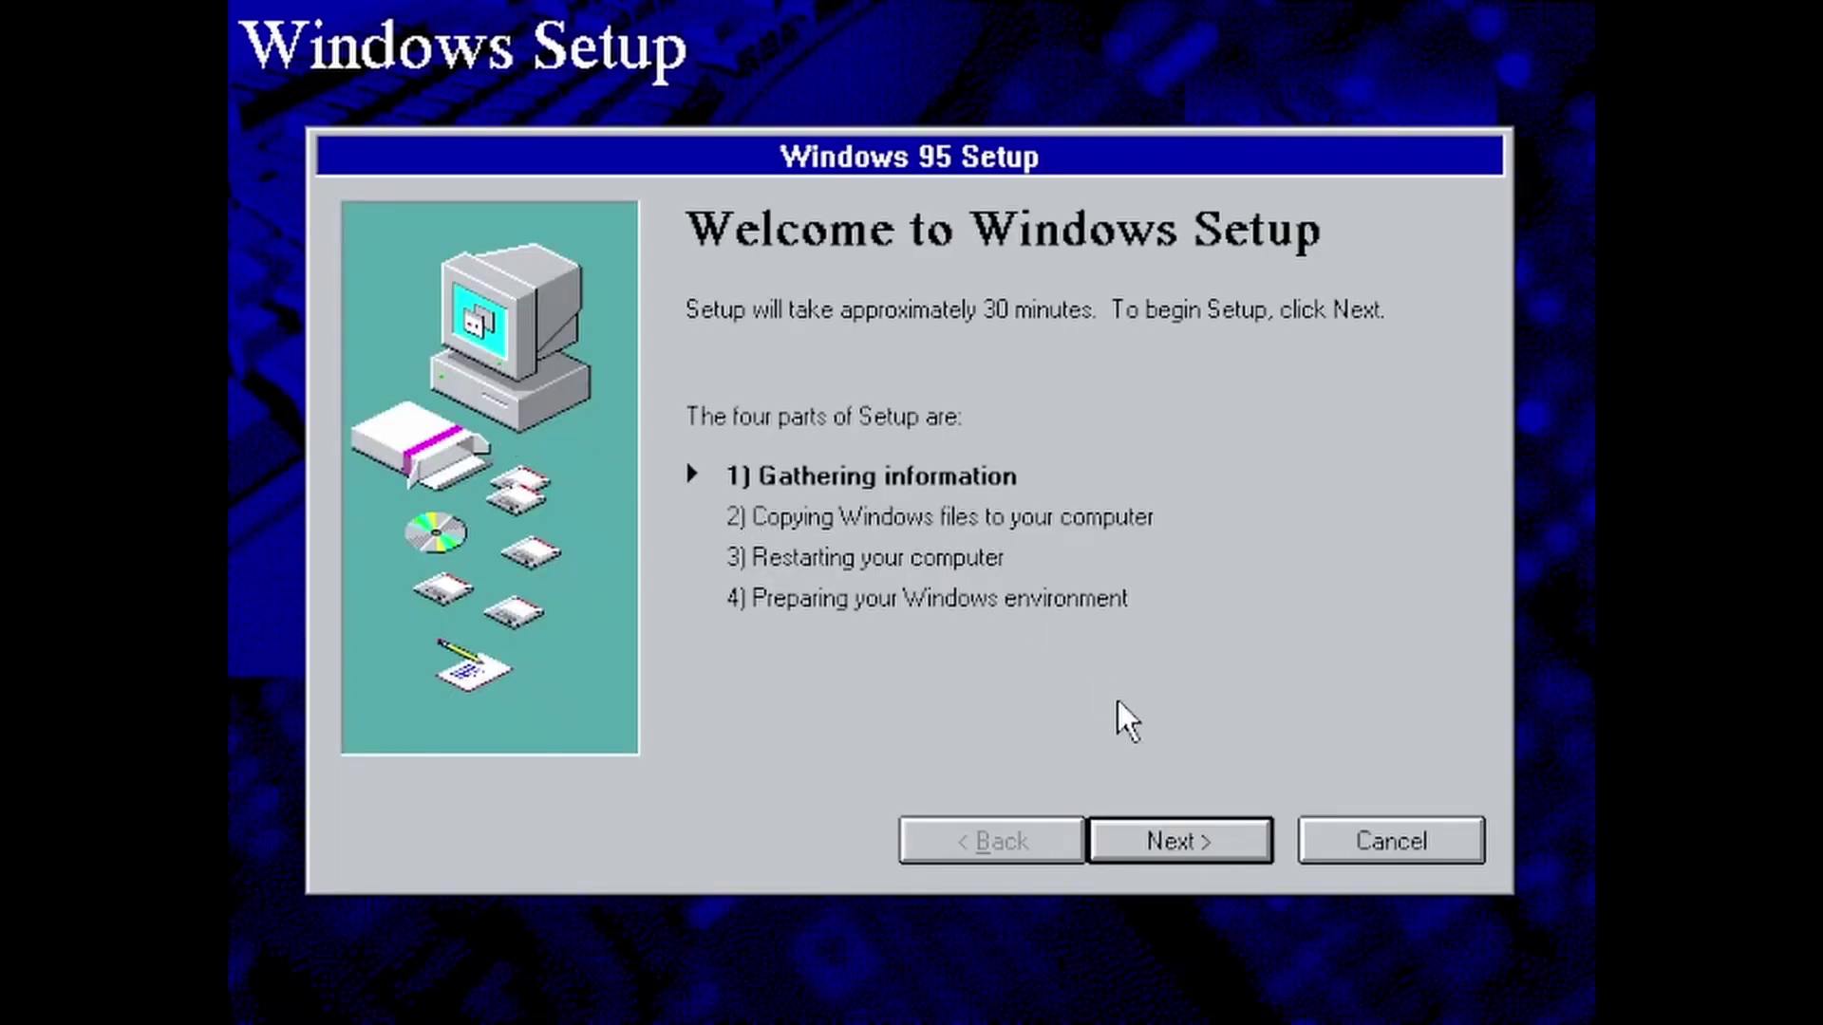
Step: Continue past Welcome and Plus Pack, keeping the Typical setup type and the default directory
{"action": "left_click", "coordinate": [1194, 846]}
{"action": "left_click", "coordinate": [1196, 846]}
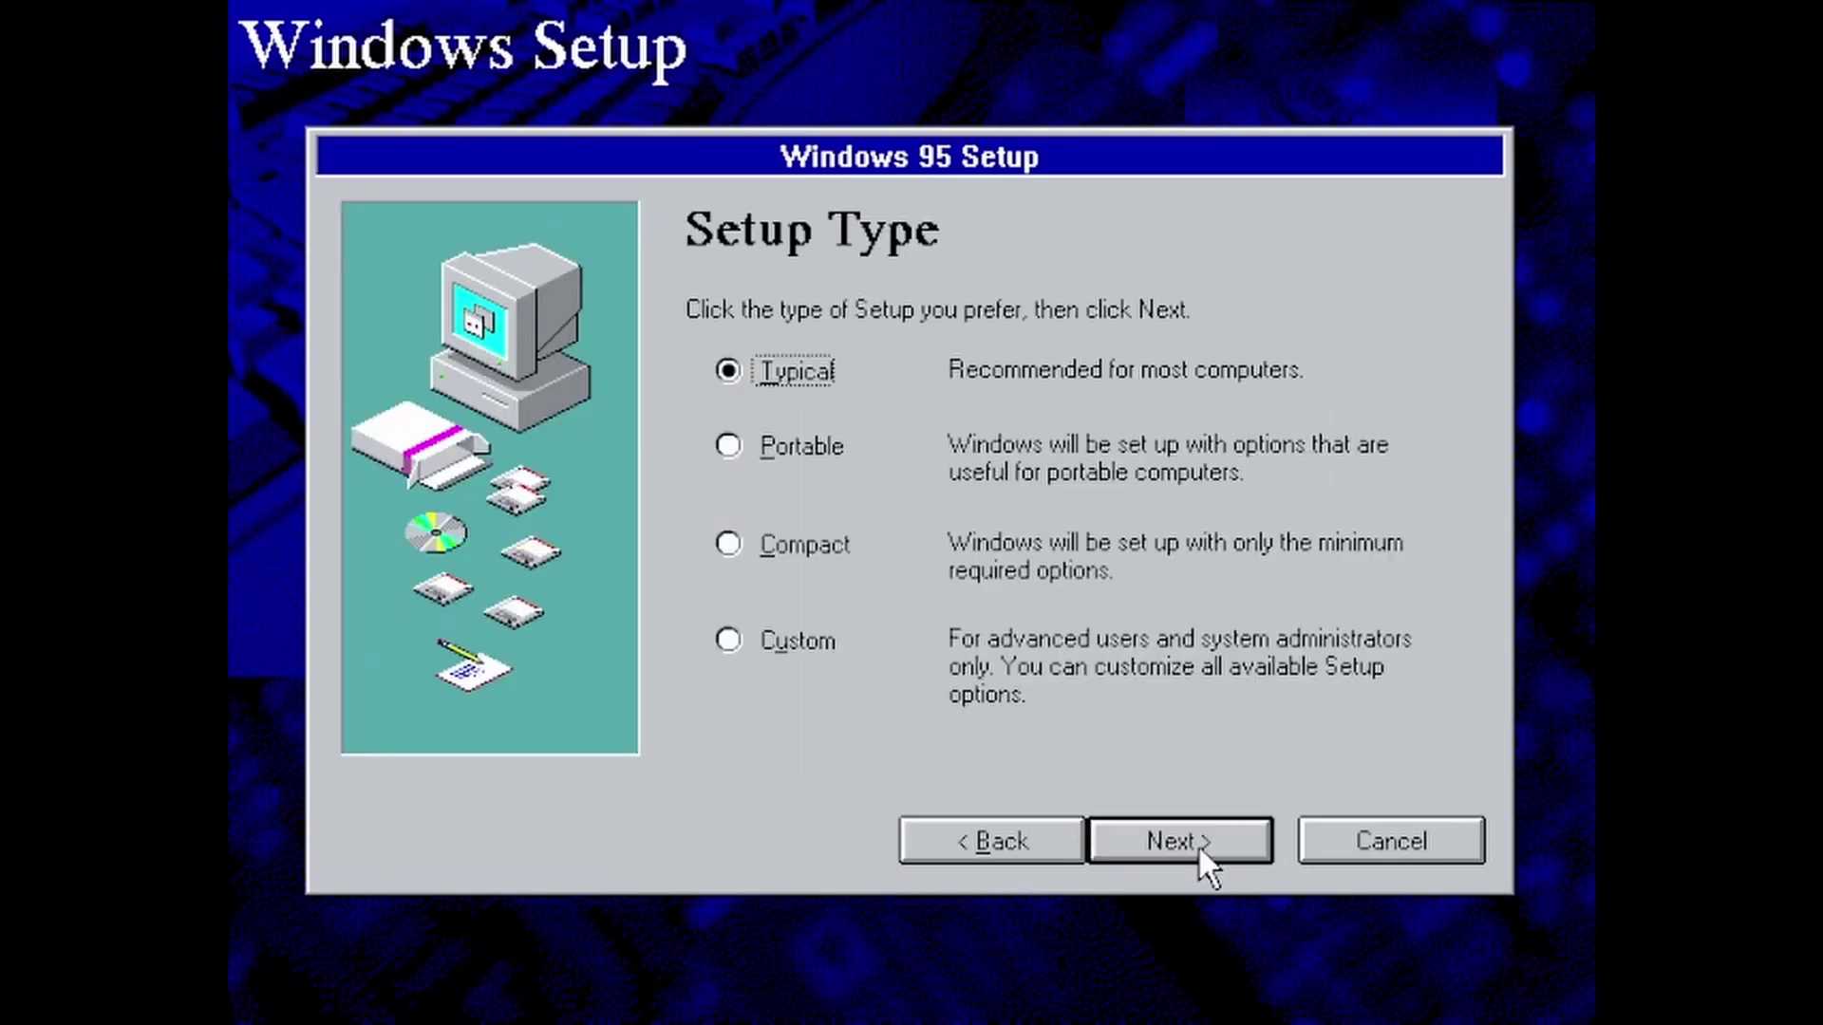
{"action": "left_click", "coordinate": [1199, 845]}
{"action": "left_click", "coordinate": [1198, 845]}
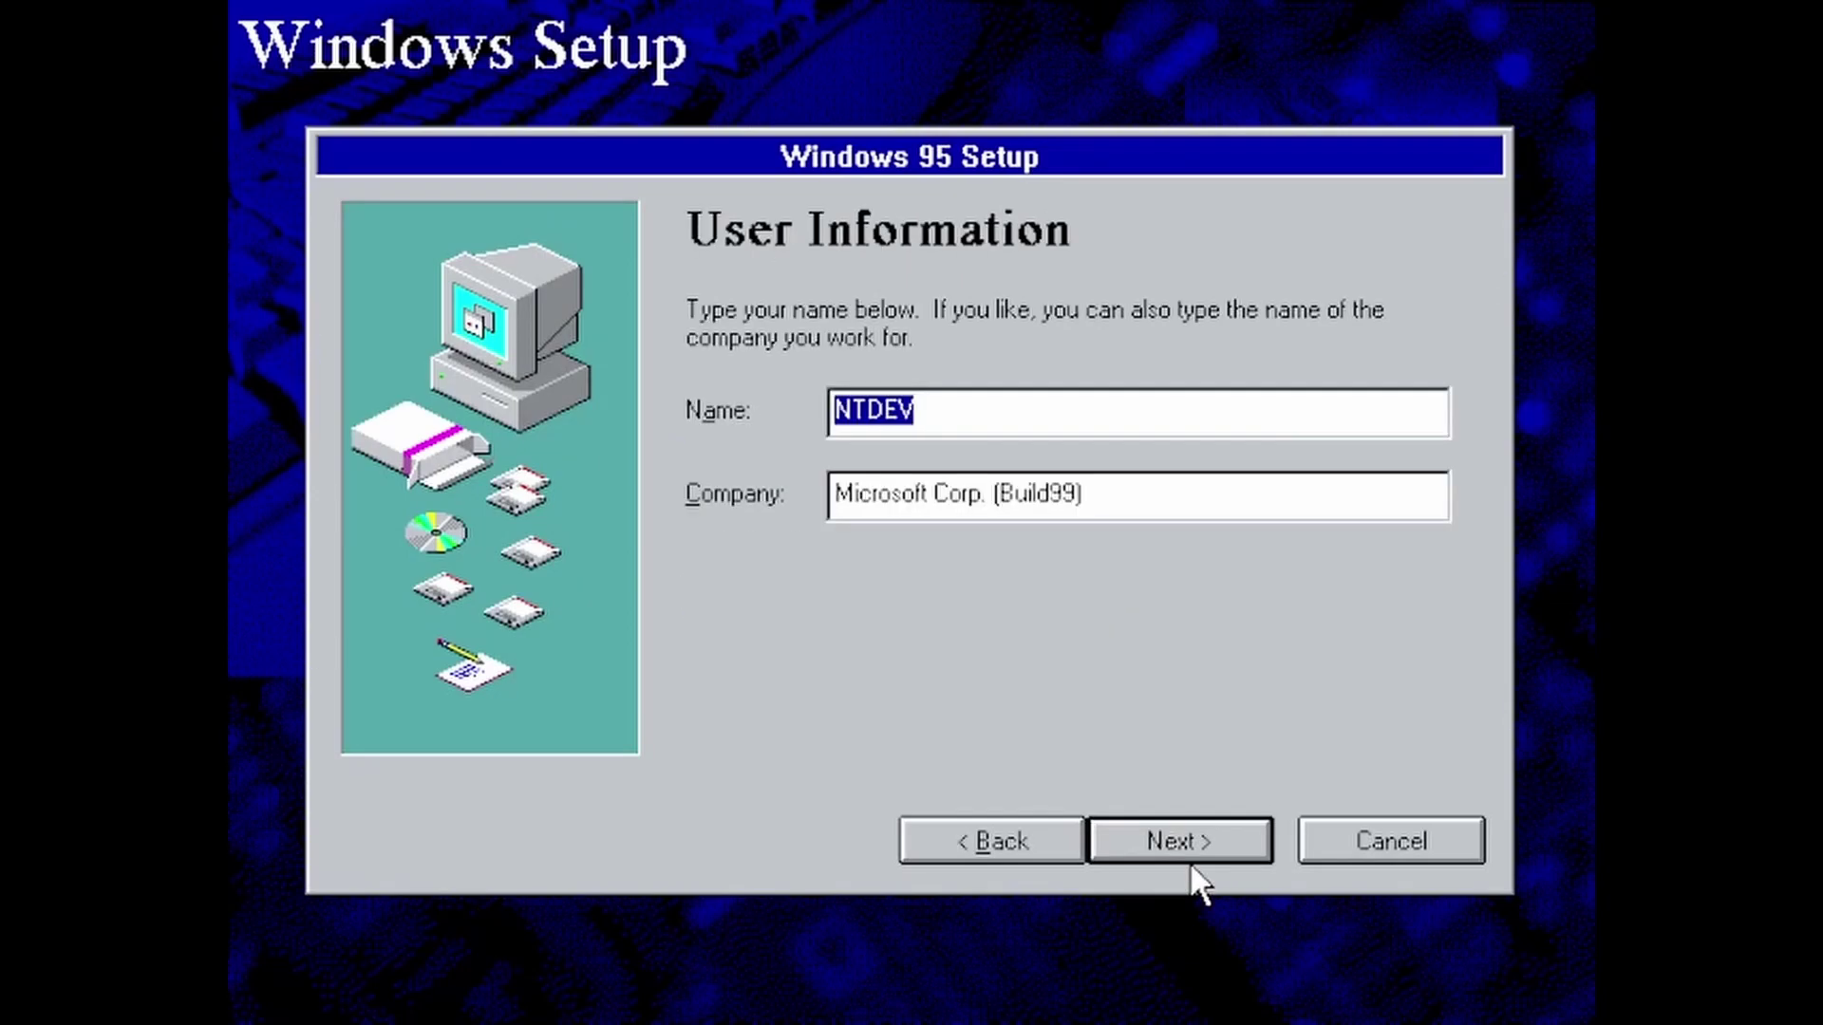
Step: Accept the prefilled user information, then enter the beta site ID and password
{"action": "left_click", "coordinate": [1194, 866]}
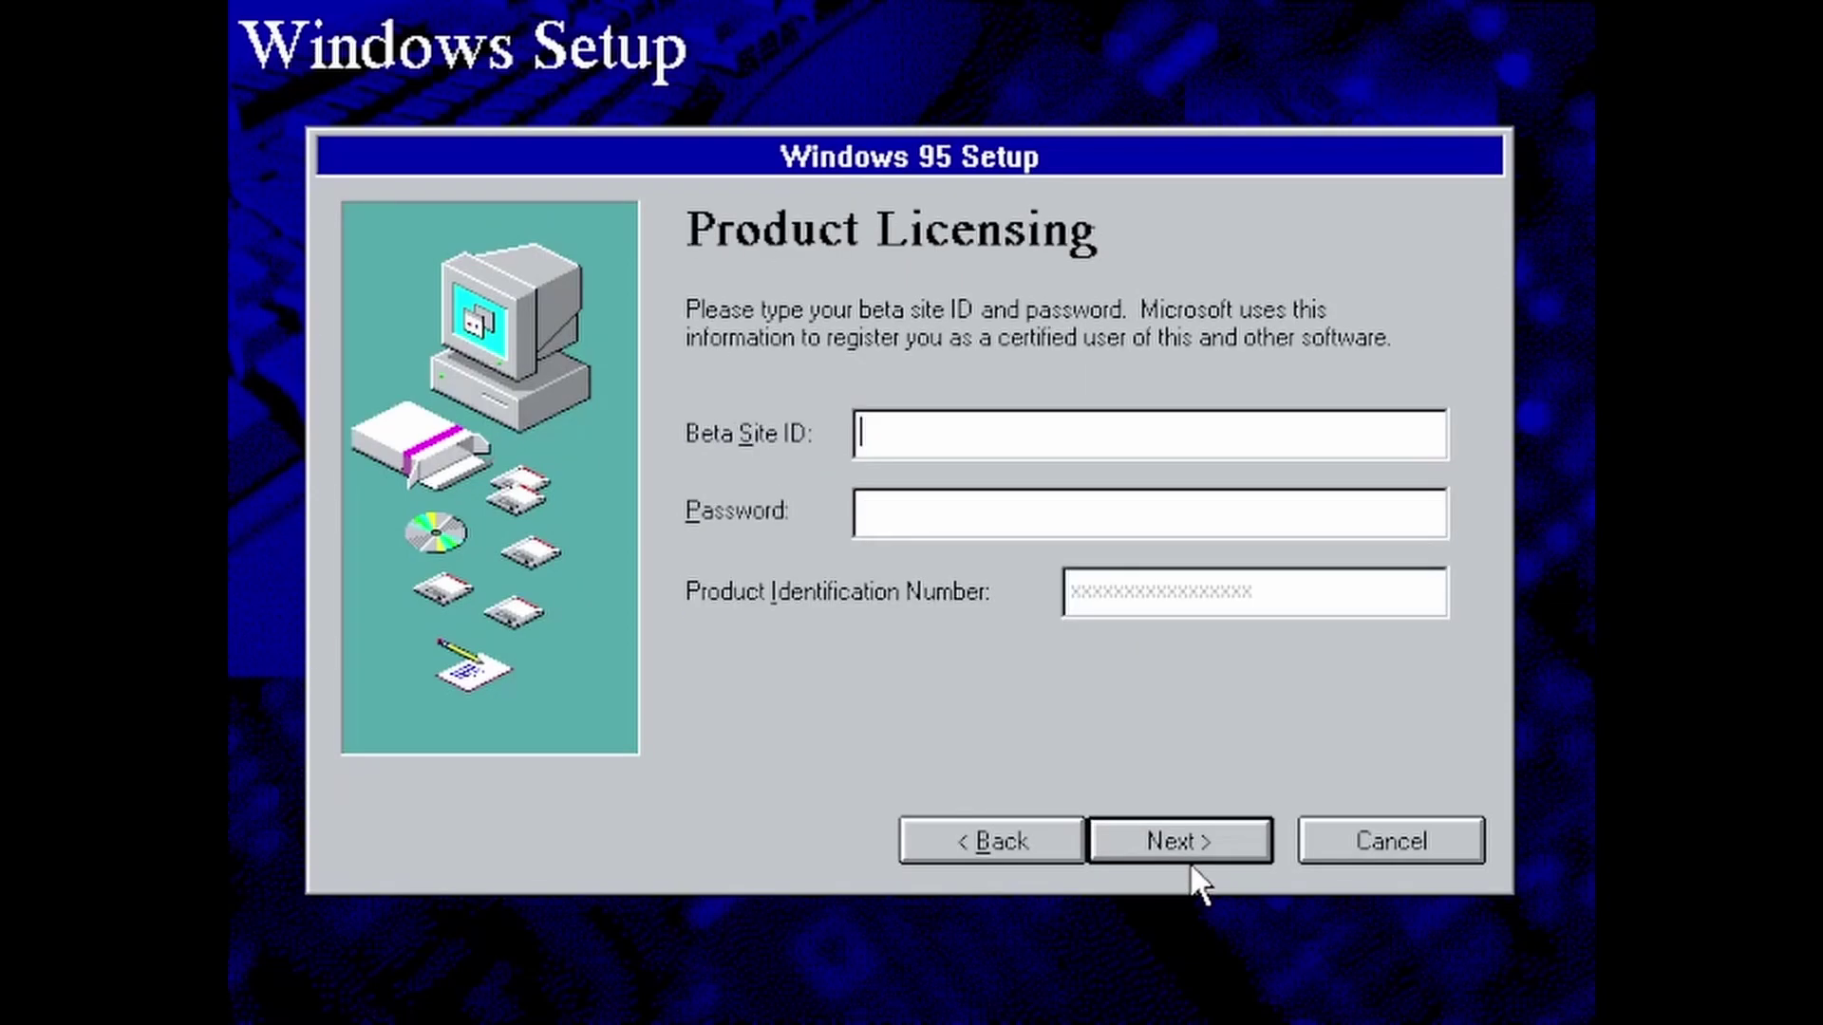
{"action": "key", "text": "Tab"}
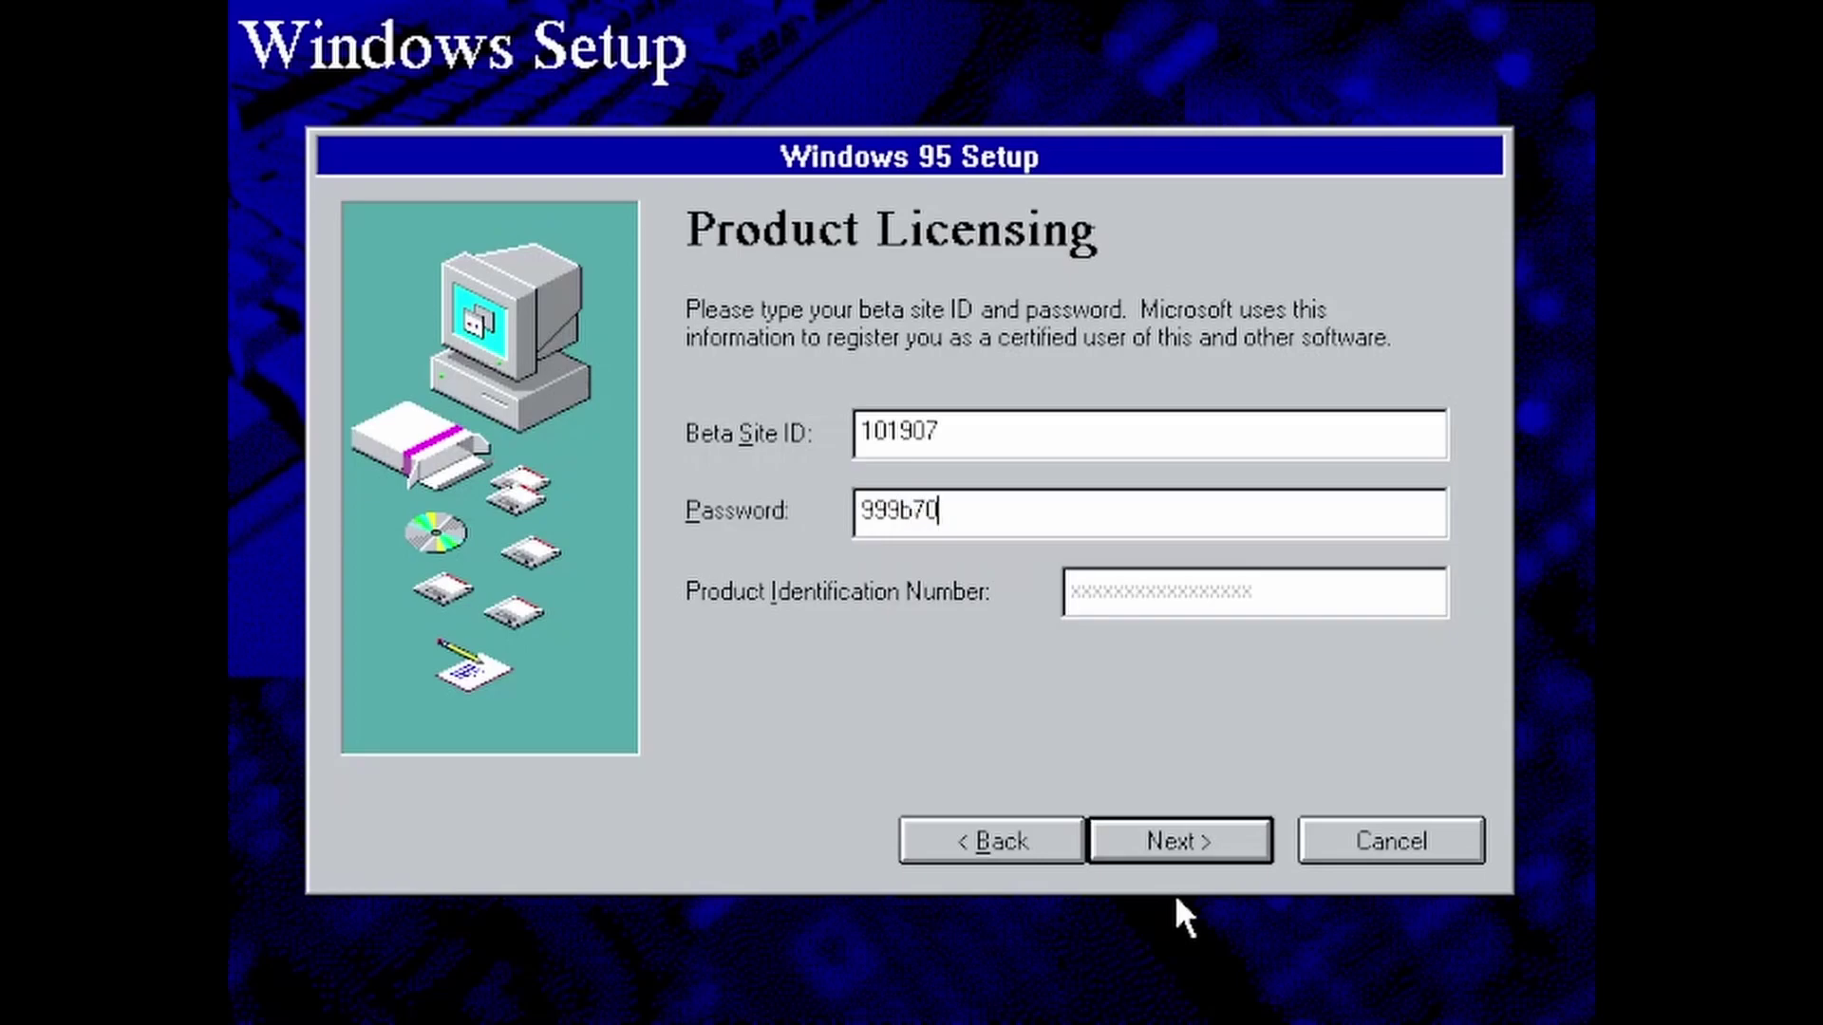
{"action": "key", "text": "BackSpace"}
{"action": "key", "text": "Return"}
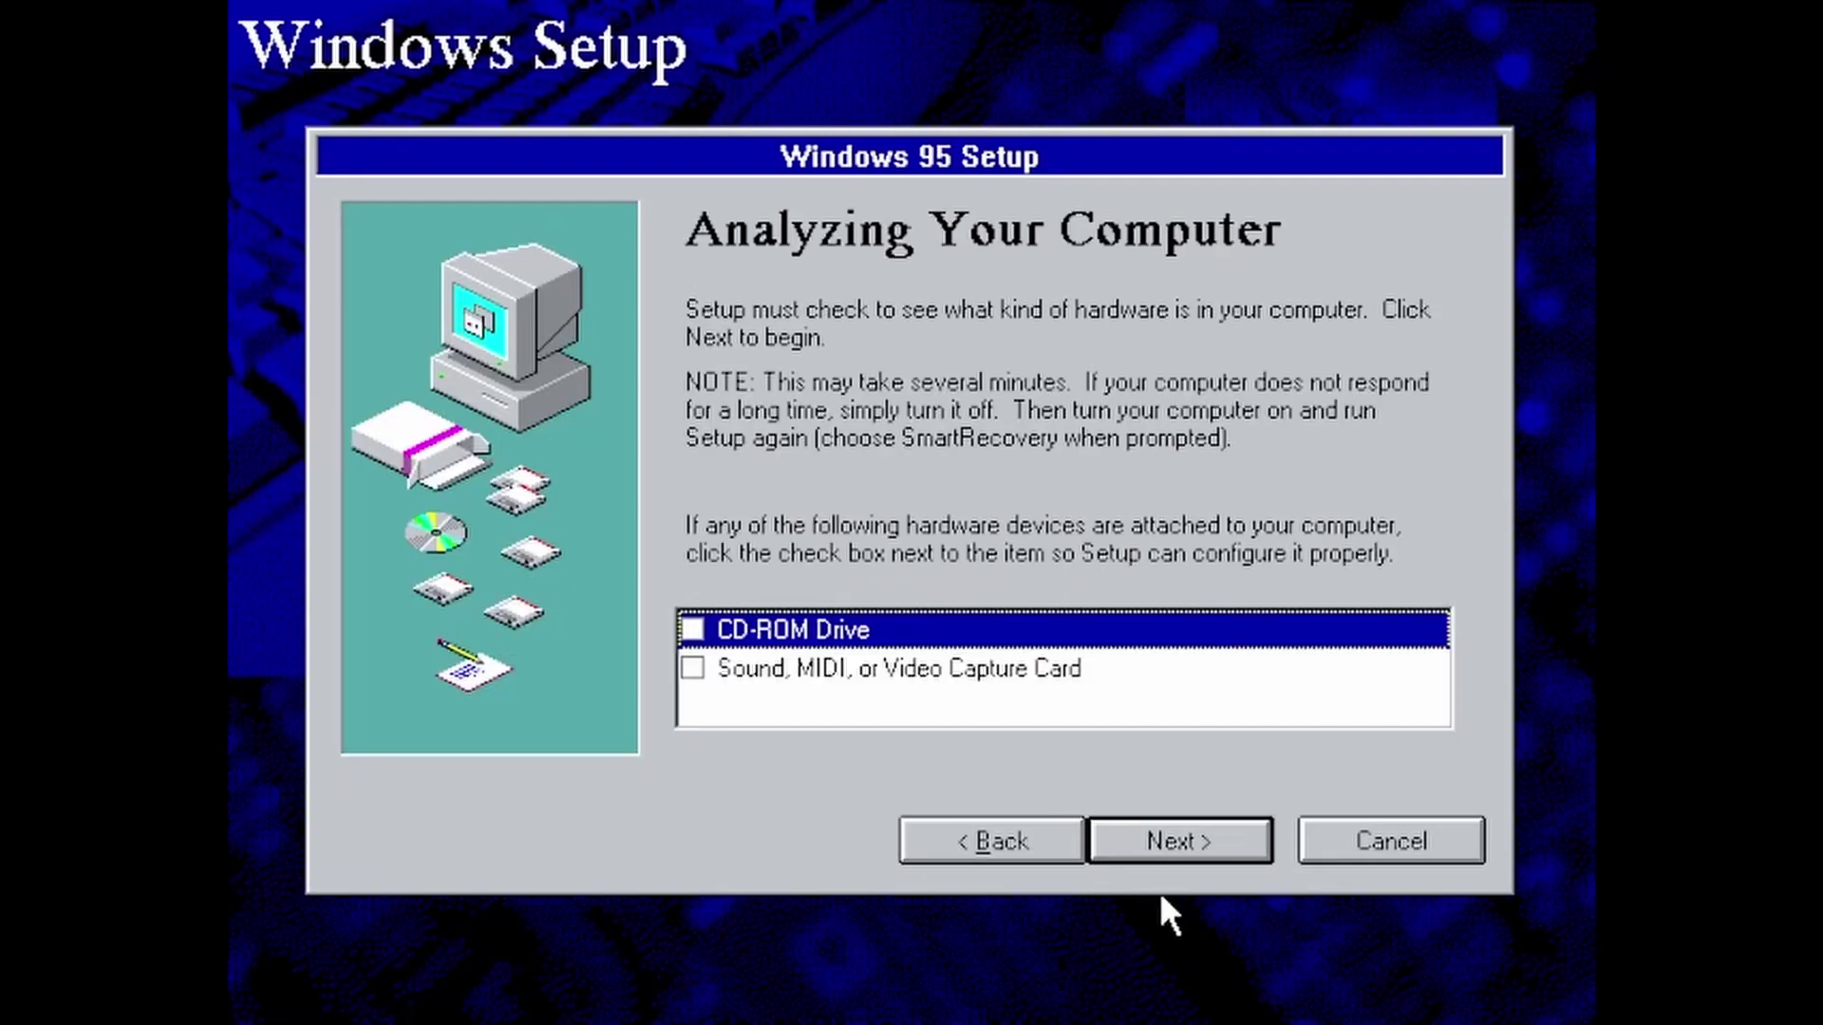
Step: Start hardware detection on the Analyzing Your Computer page
{"action": "left_click", "coordinate": [1218, 853]}
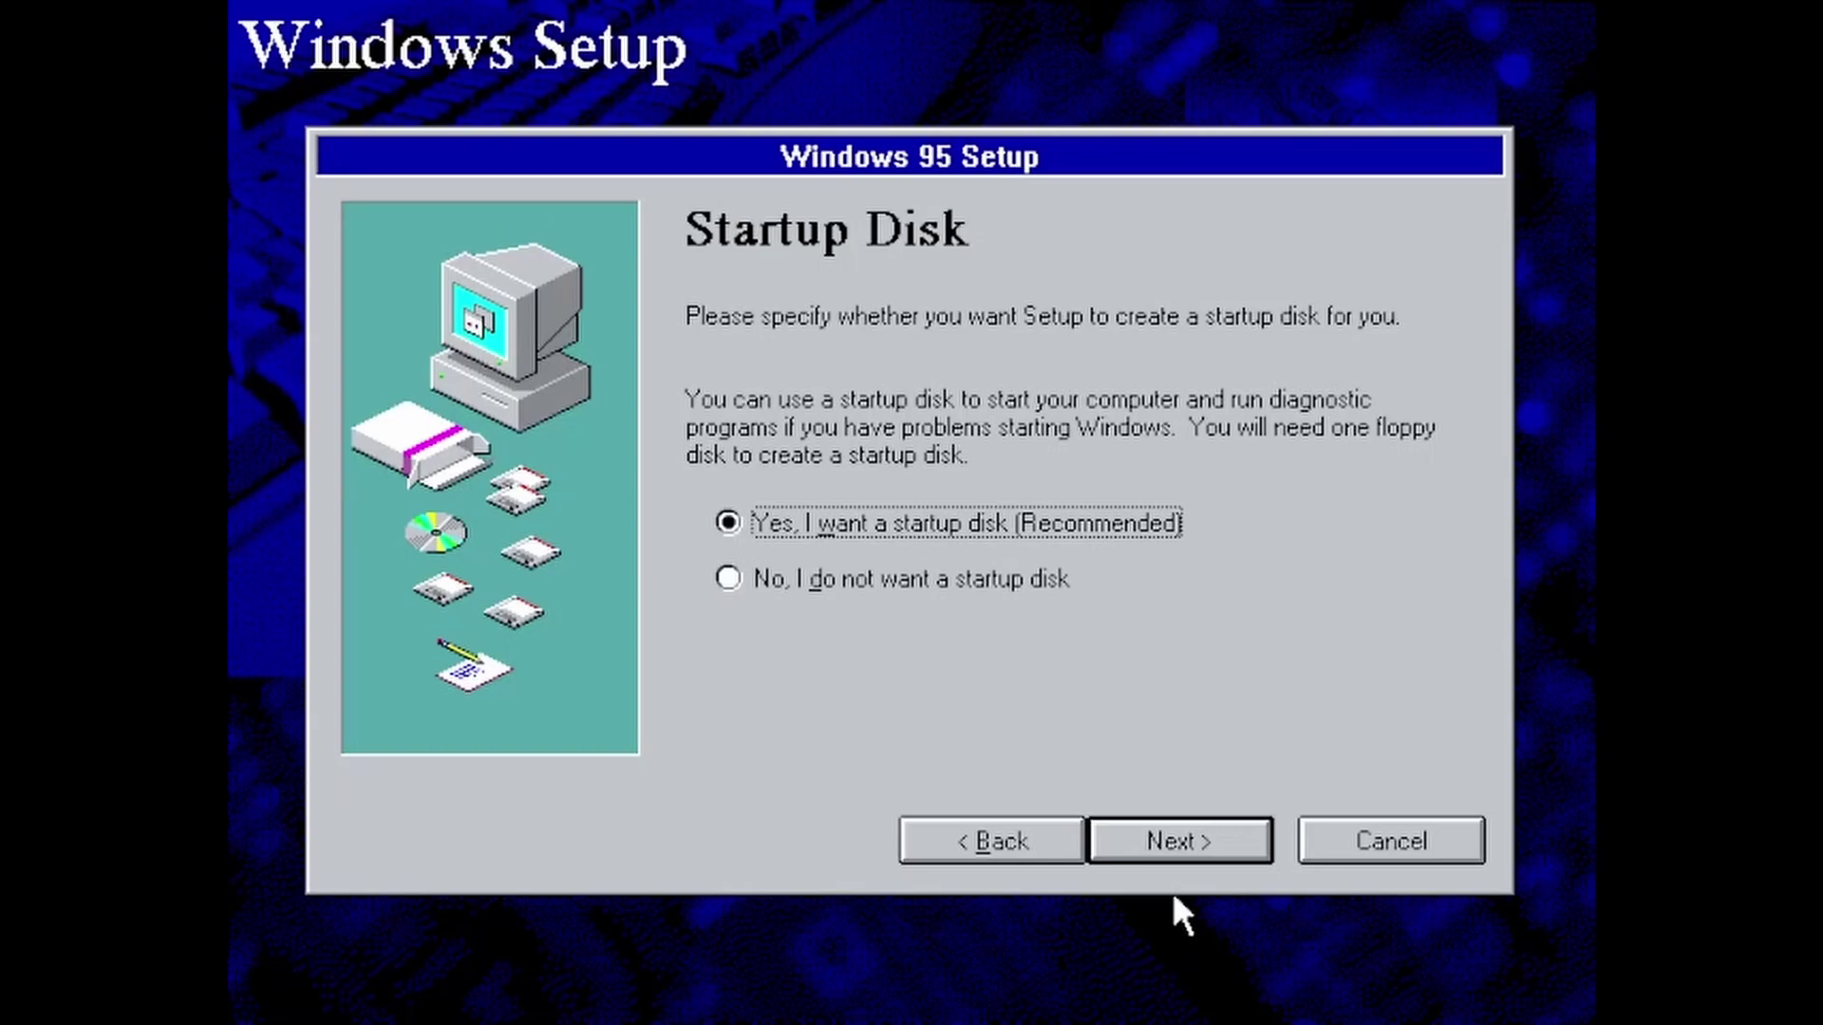
Step: Choose 'No, I do not want a startup disk' and continue
{"action": "left_click", "coordinate": [1069, 588]}
{"action": "left_click", "coordinate": [1177, 838]}
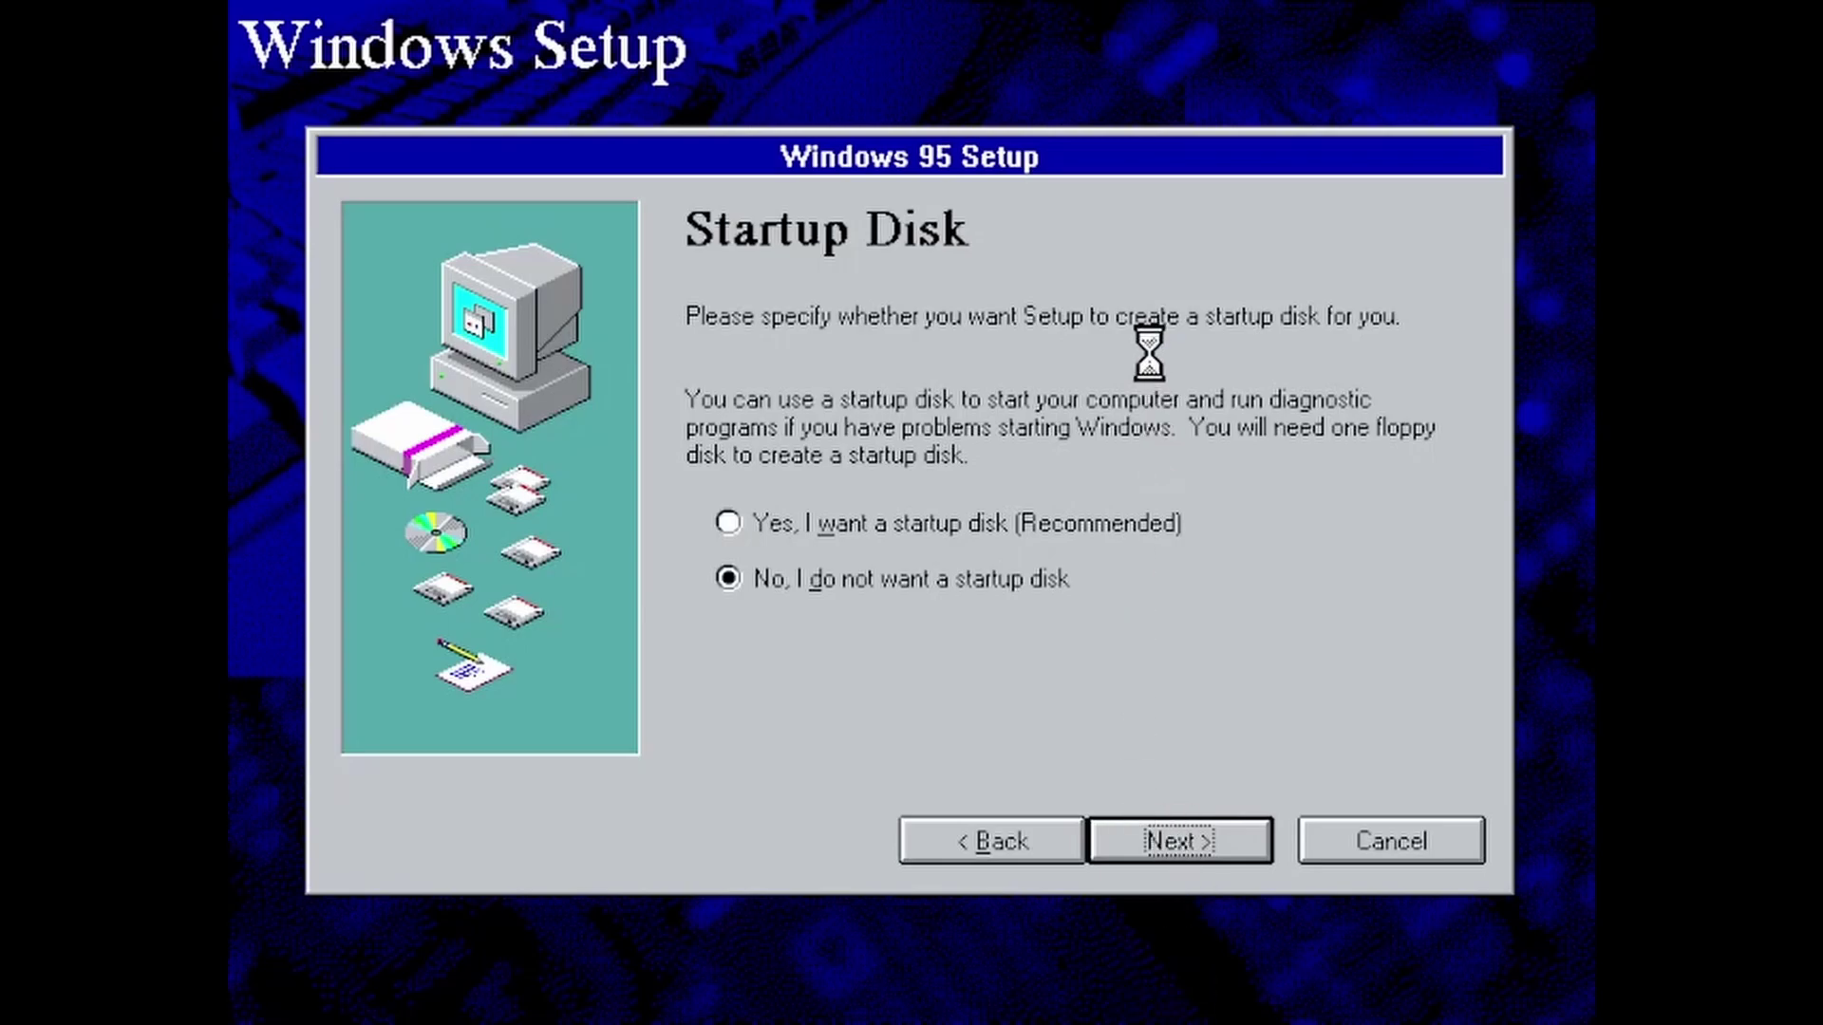
{"action": "key", "text": "Return"}
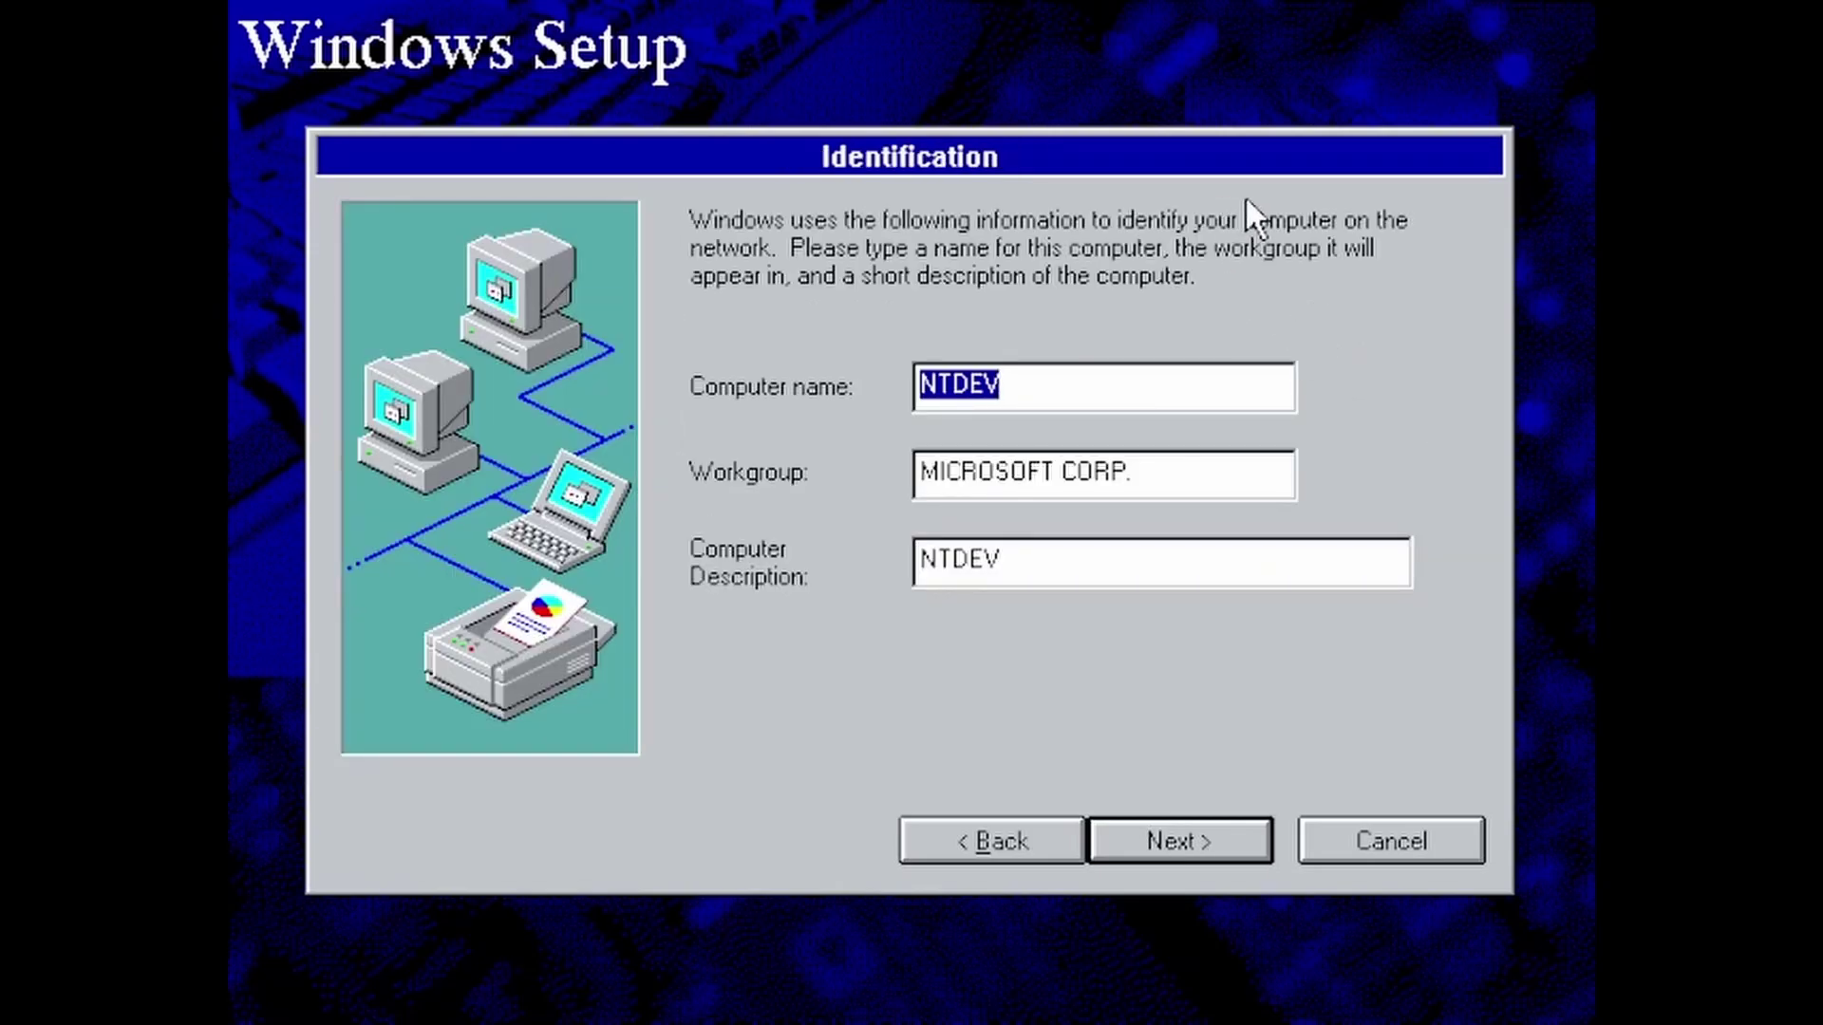
Step: Keep the identification, continue setting up the network adapter, and accept its I/O 300-31F, IRQ 3, DMA 5 settings
{"action": "left_click", "coordinate": [1233, 840]}
{"action": "left_click", "coordinate": [1082, 651]}
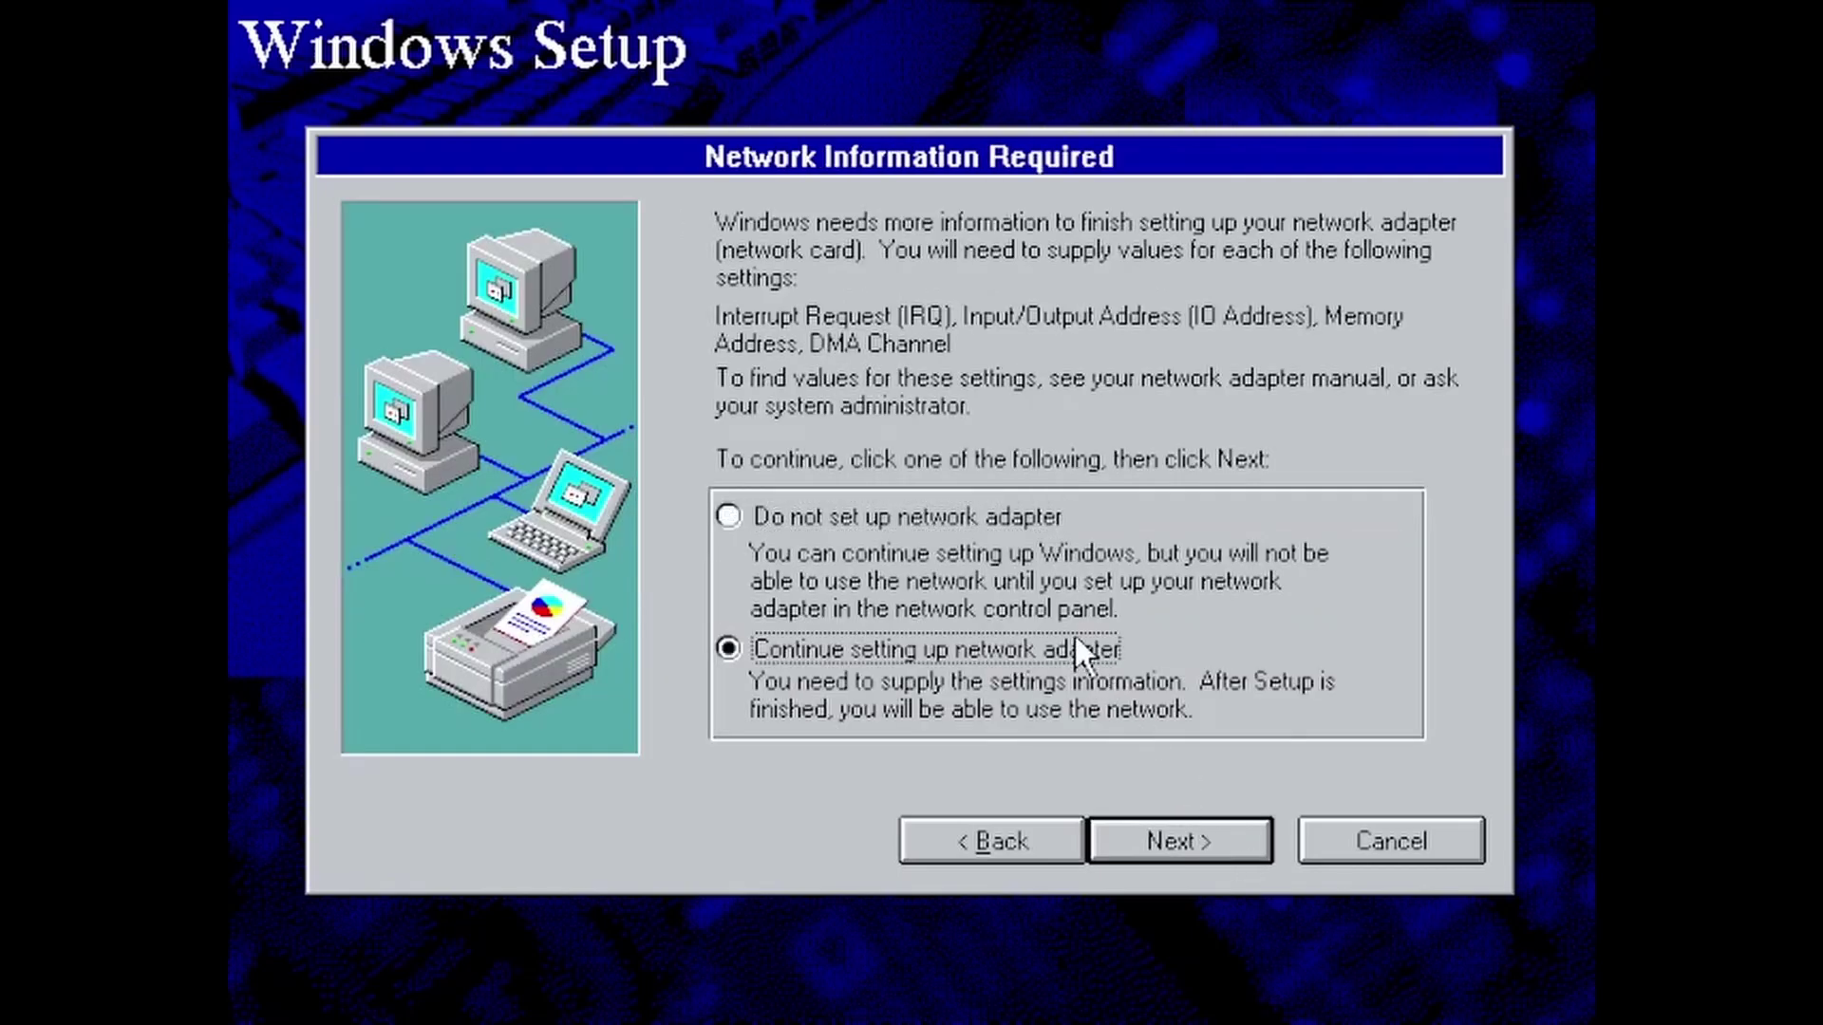
{"action": "left_click", "coordinate": [1238, 857]}
{"action": "left_click", "coordinate": [1234, 858]}
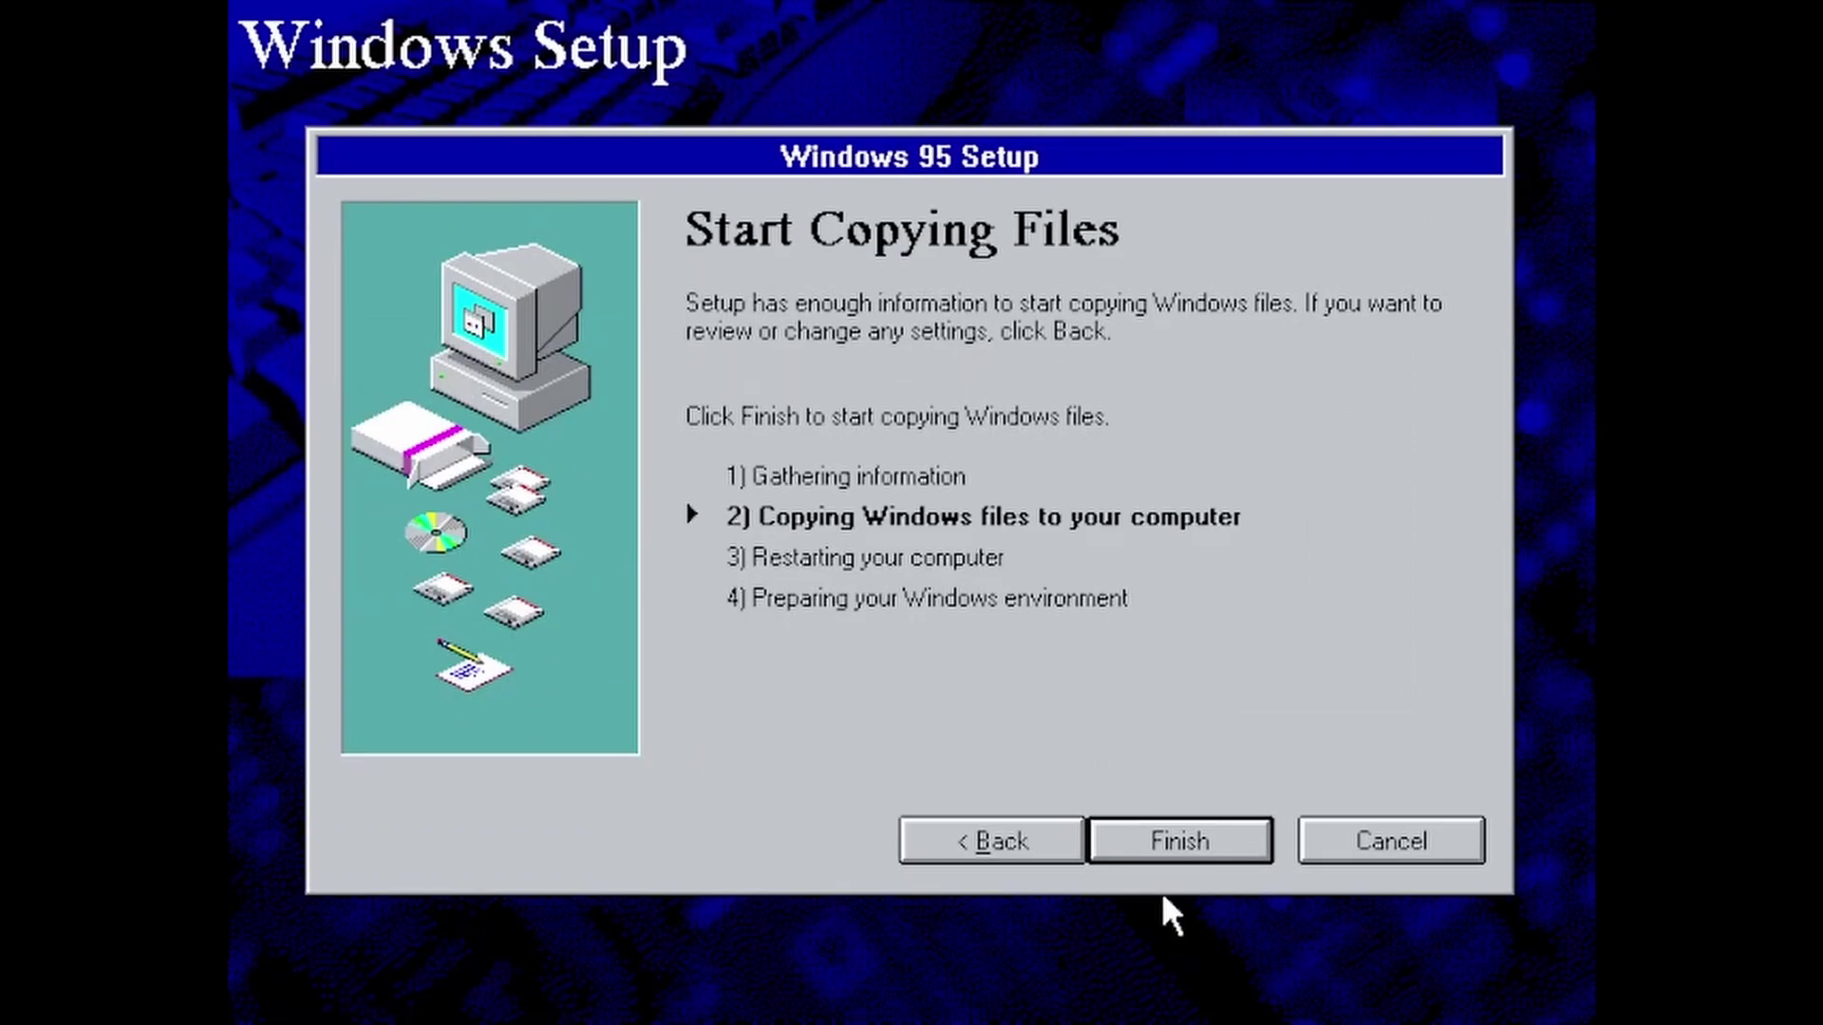
Step: Start copying the Windows files and let it run to 100%
{"action": "left_click", "coordinate": [1255, 836]}
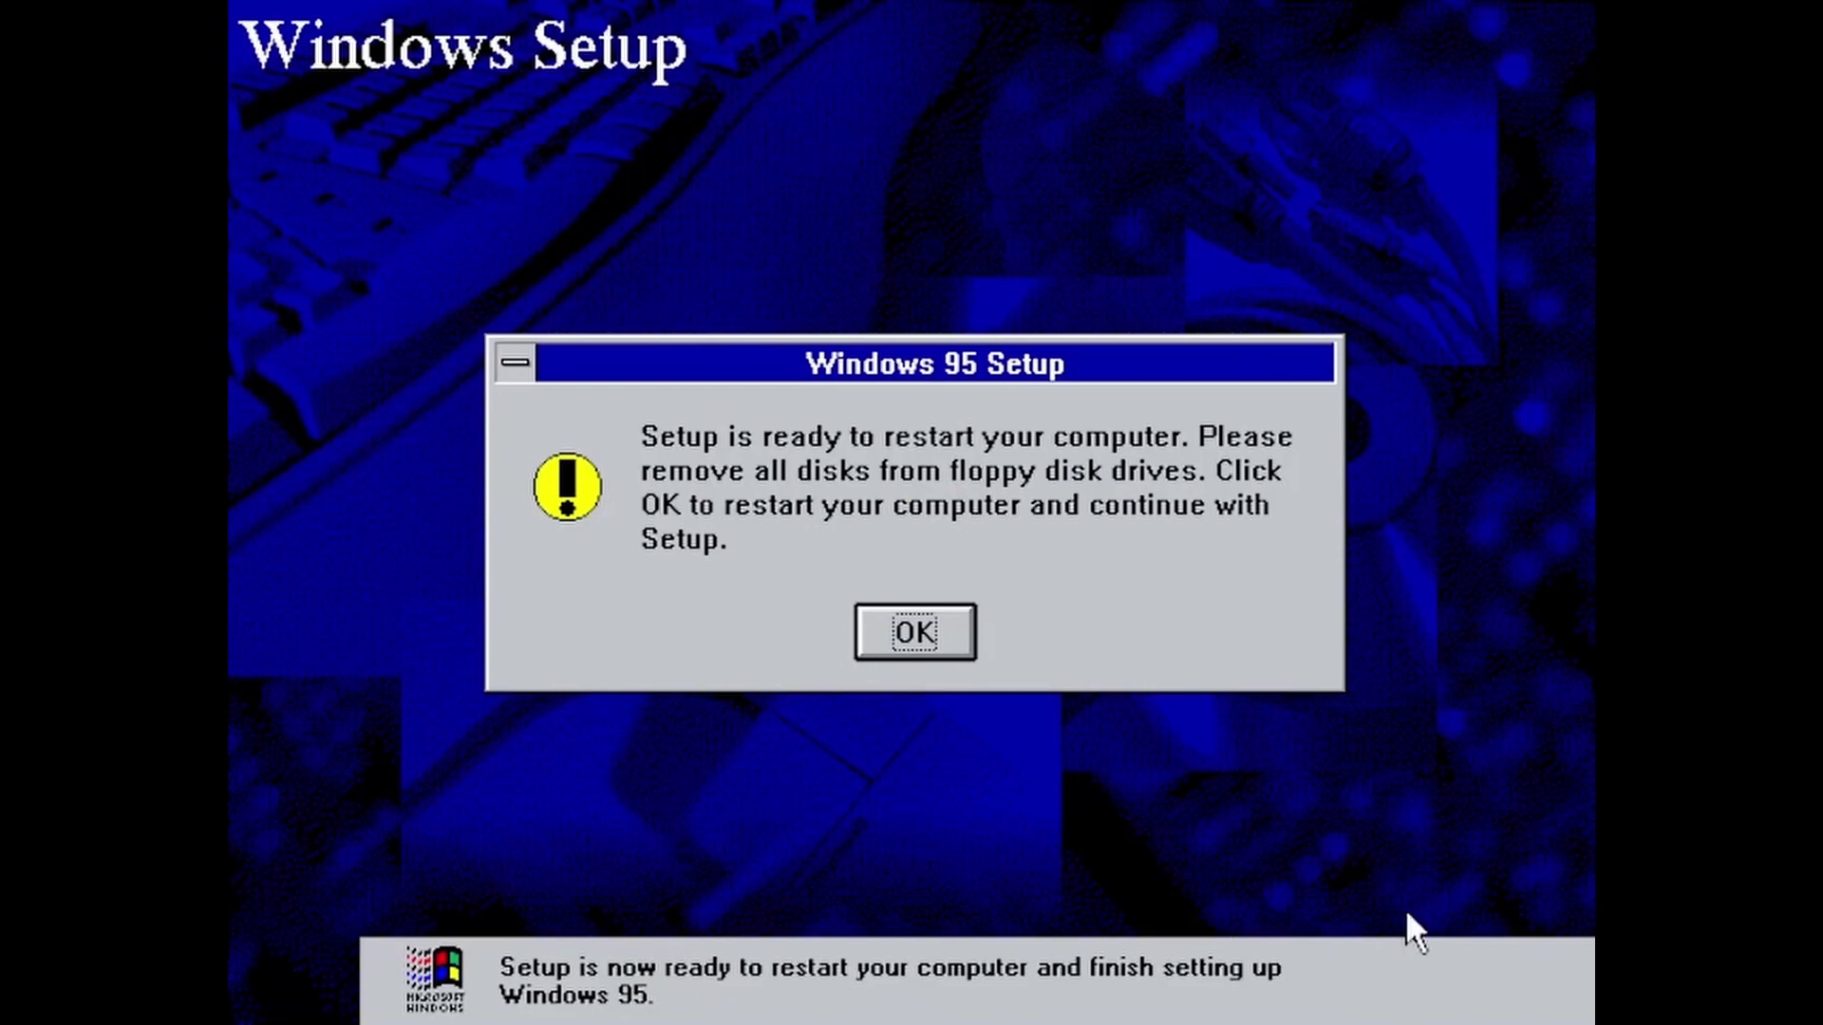
Step: Confirm the restart so Setup reboots and continues to the network logon
{"action": "key", "text": "Return"}
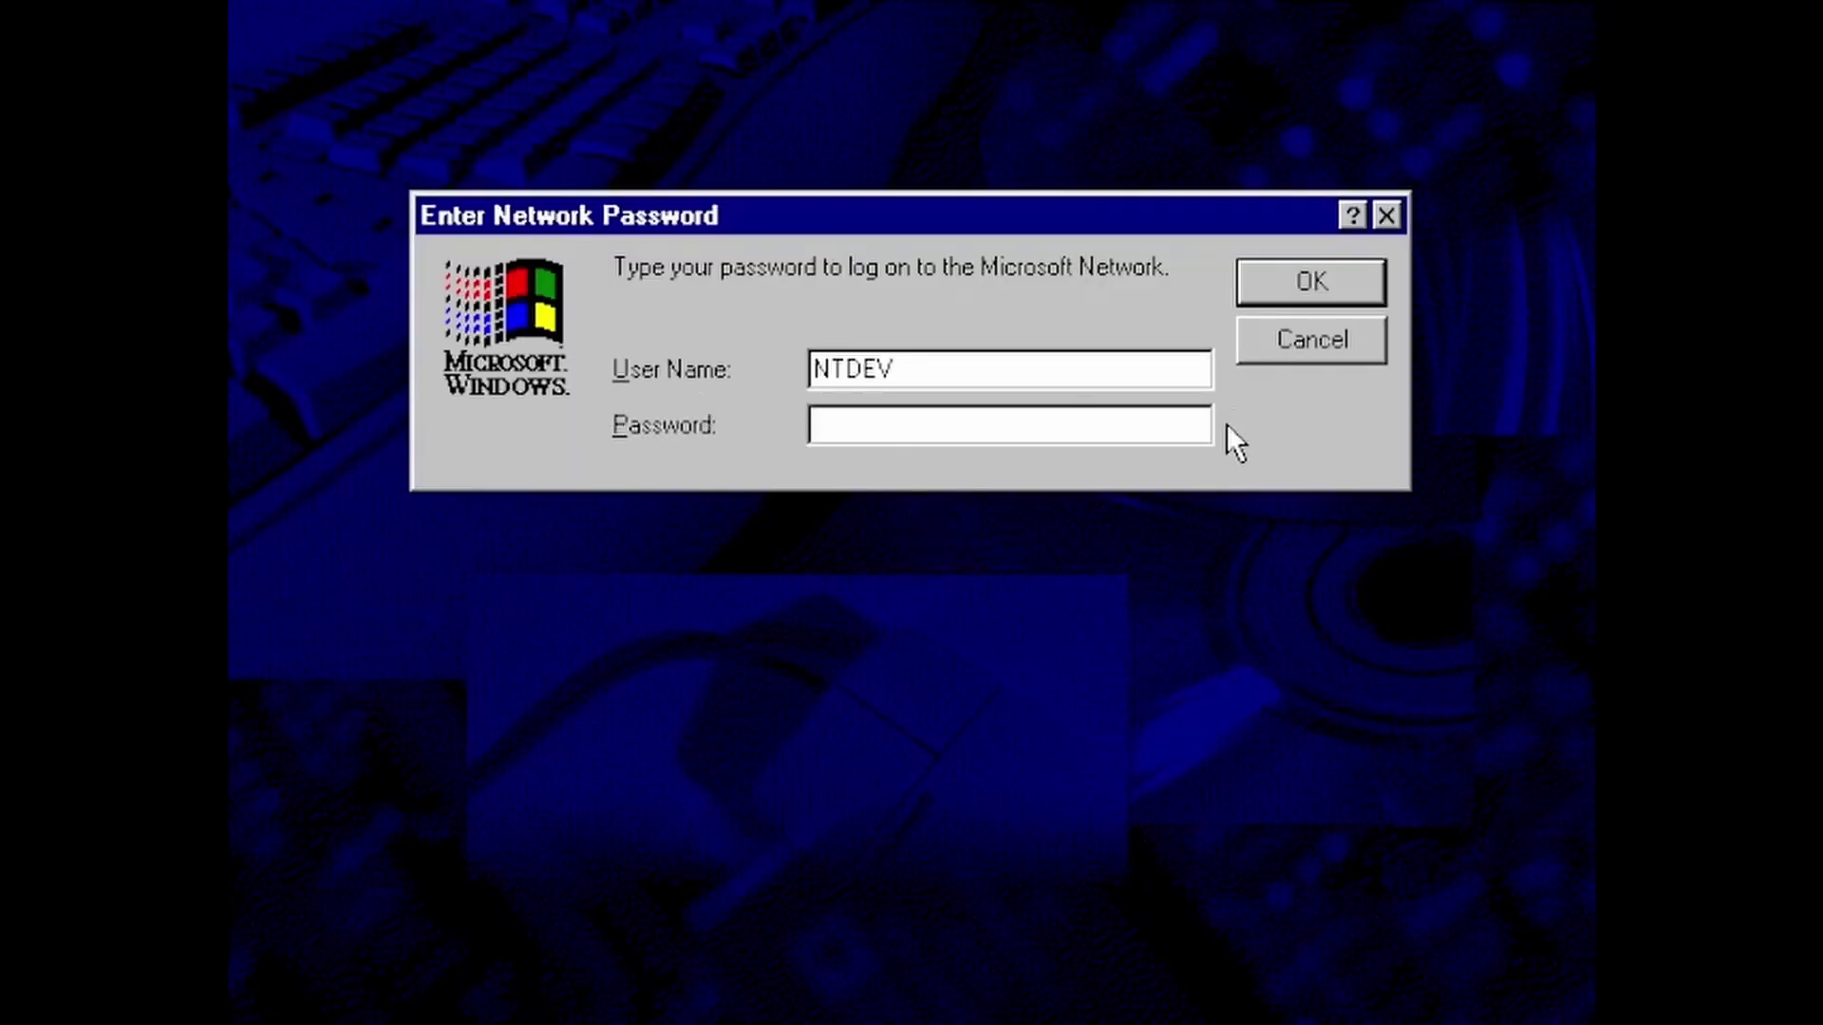
Step: Skip the network logon with an empty password and let Setup finish to the GMT time zone page
{"action": "key", "text": "Return"}
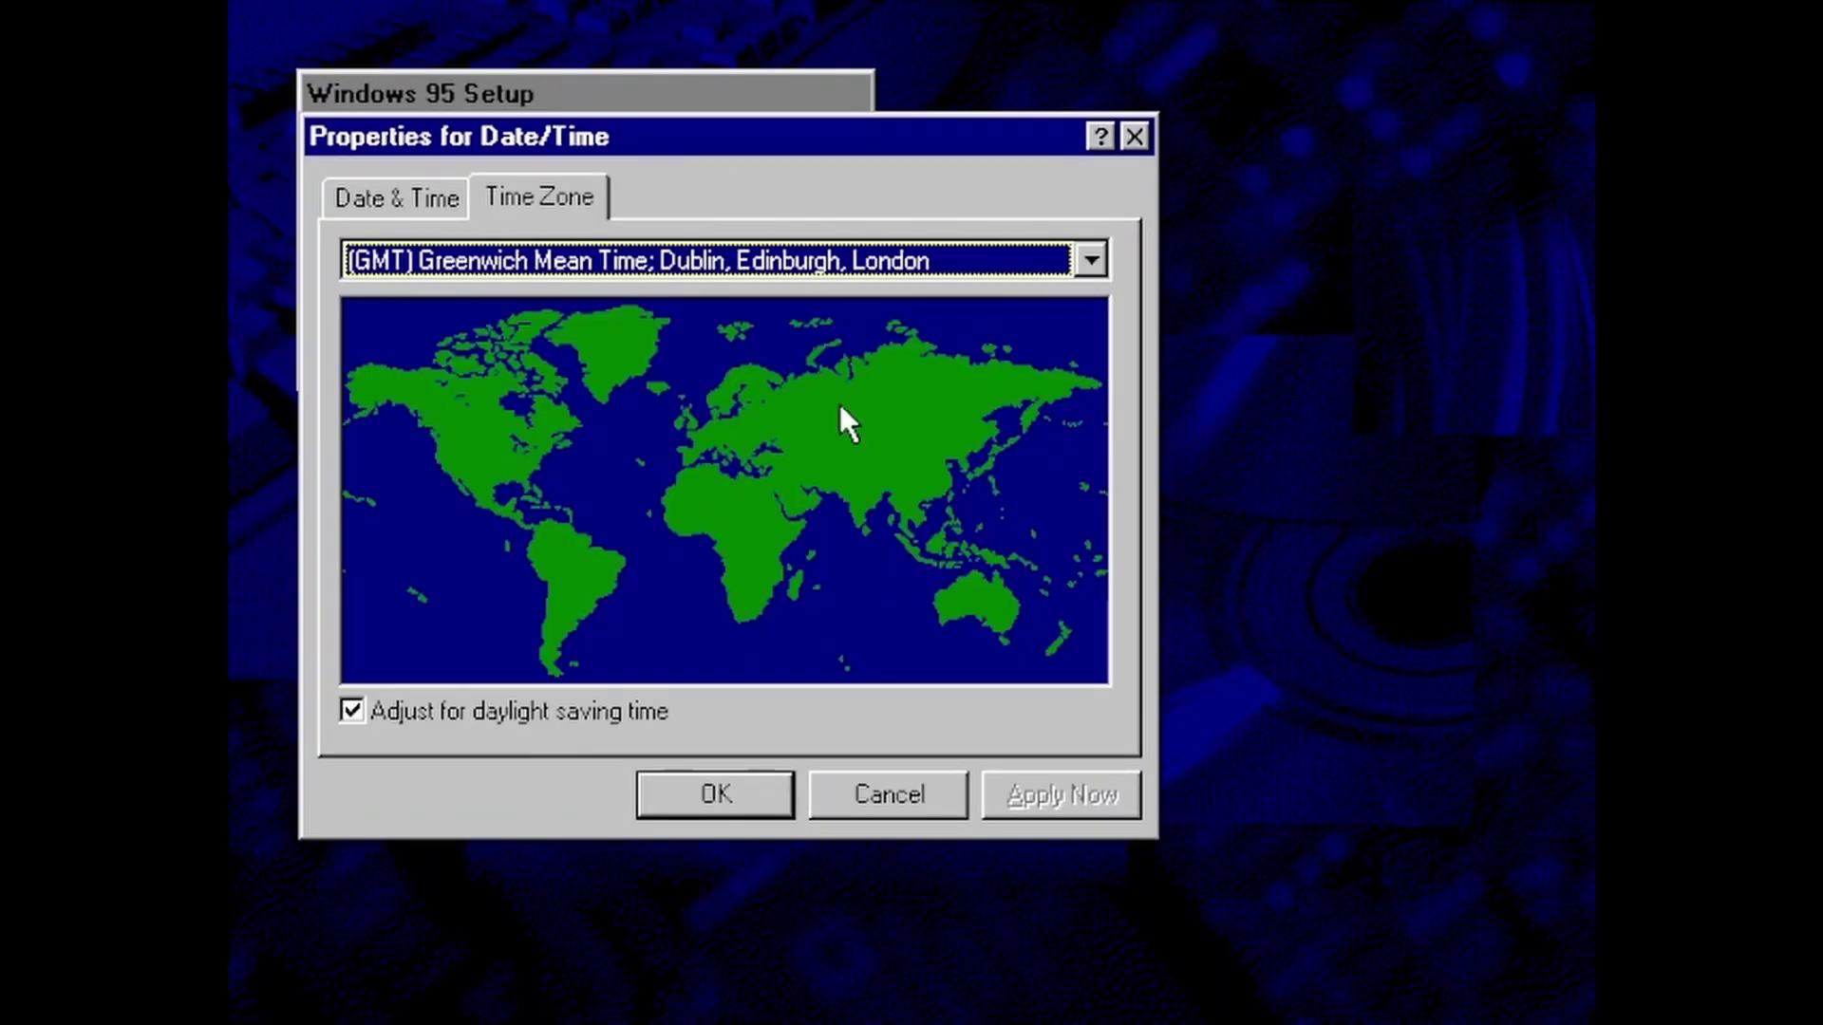
Step: Confirm Greenwich Mean Time as the time zone so Setup completes to the Welcome screen
{"action": "left_click", "coordinate": [777, 793]}
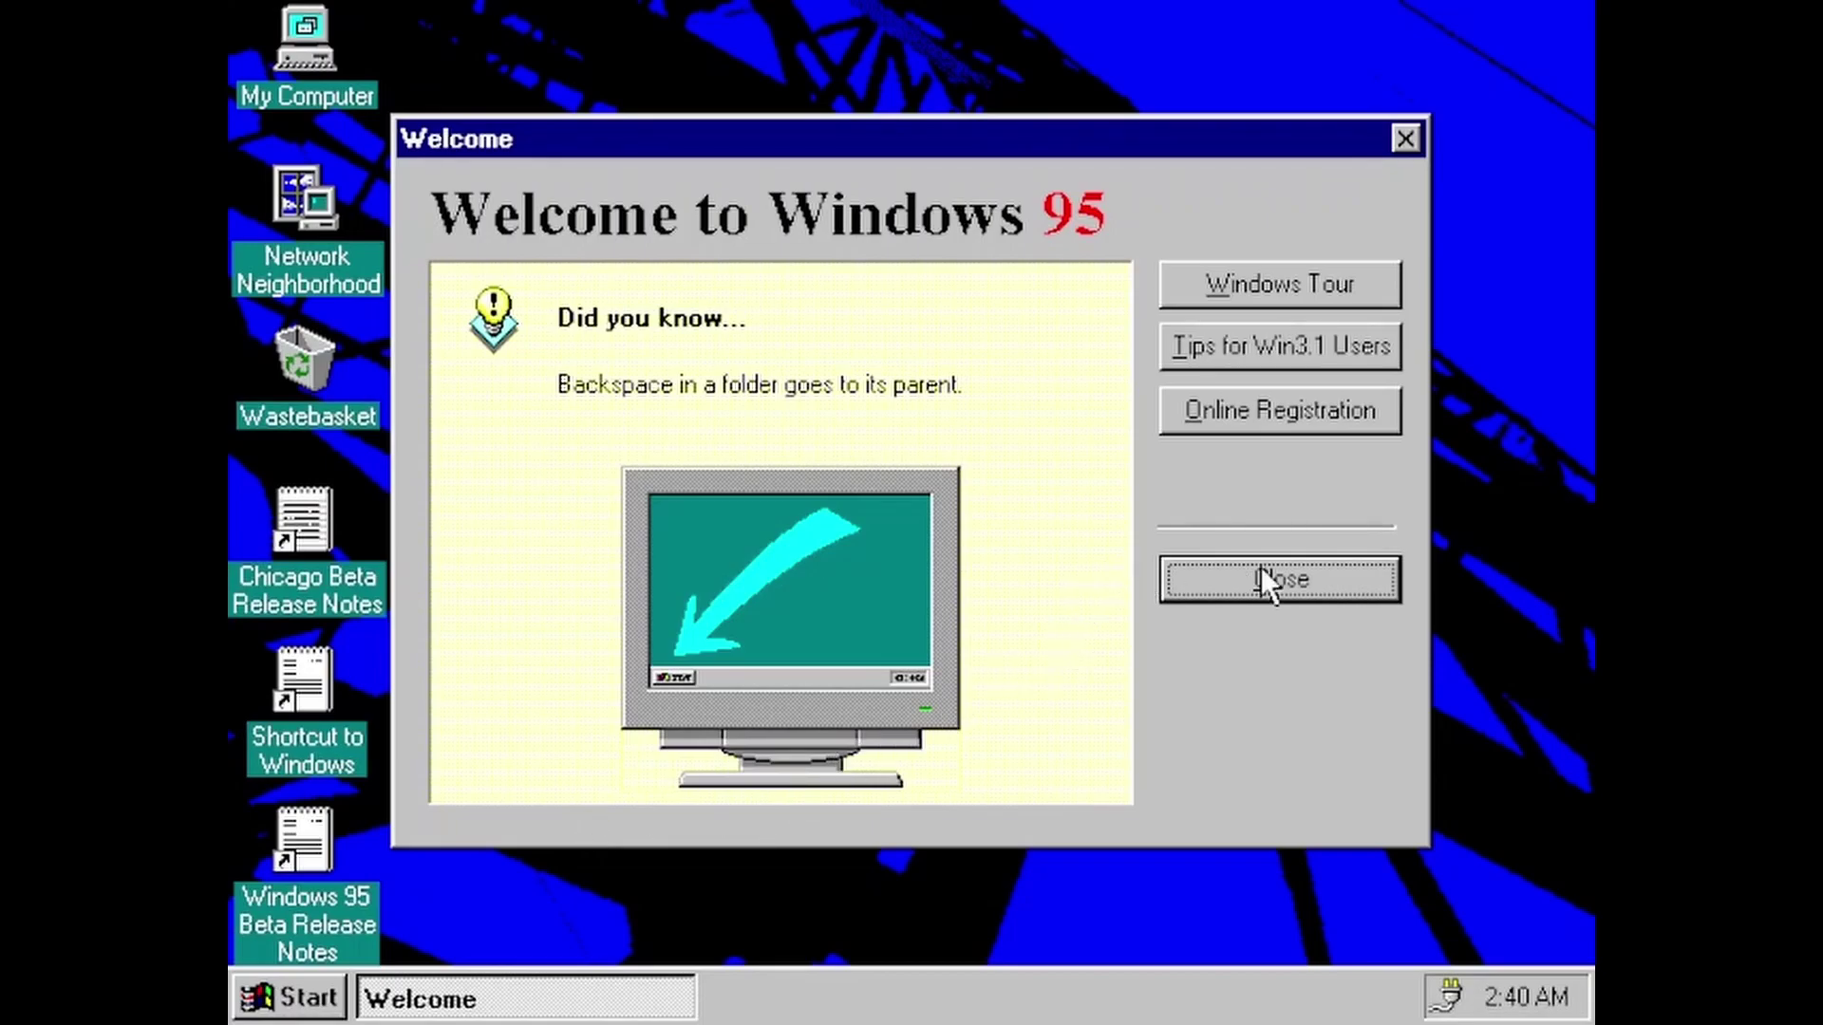
Step: Close the Welcome screen, open WINDOWS.TXT, and start a new line after 'Chicago 122'
{"action": "left_click", "coordinate": [1333, 580]}
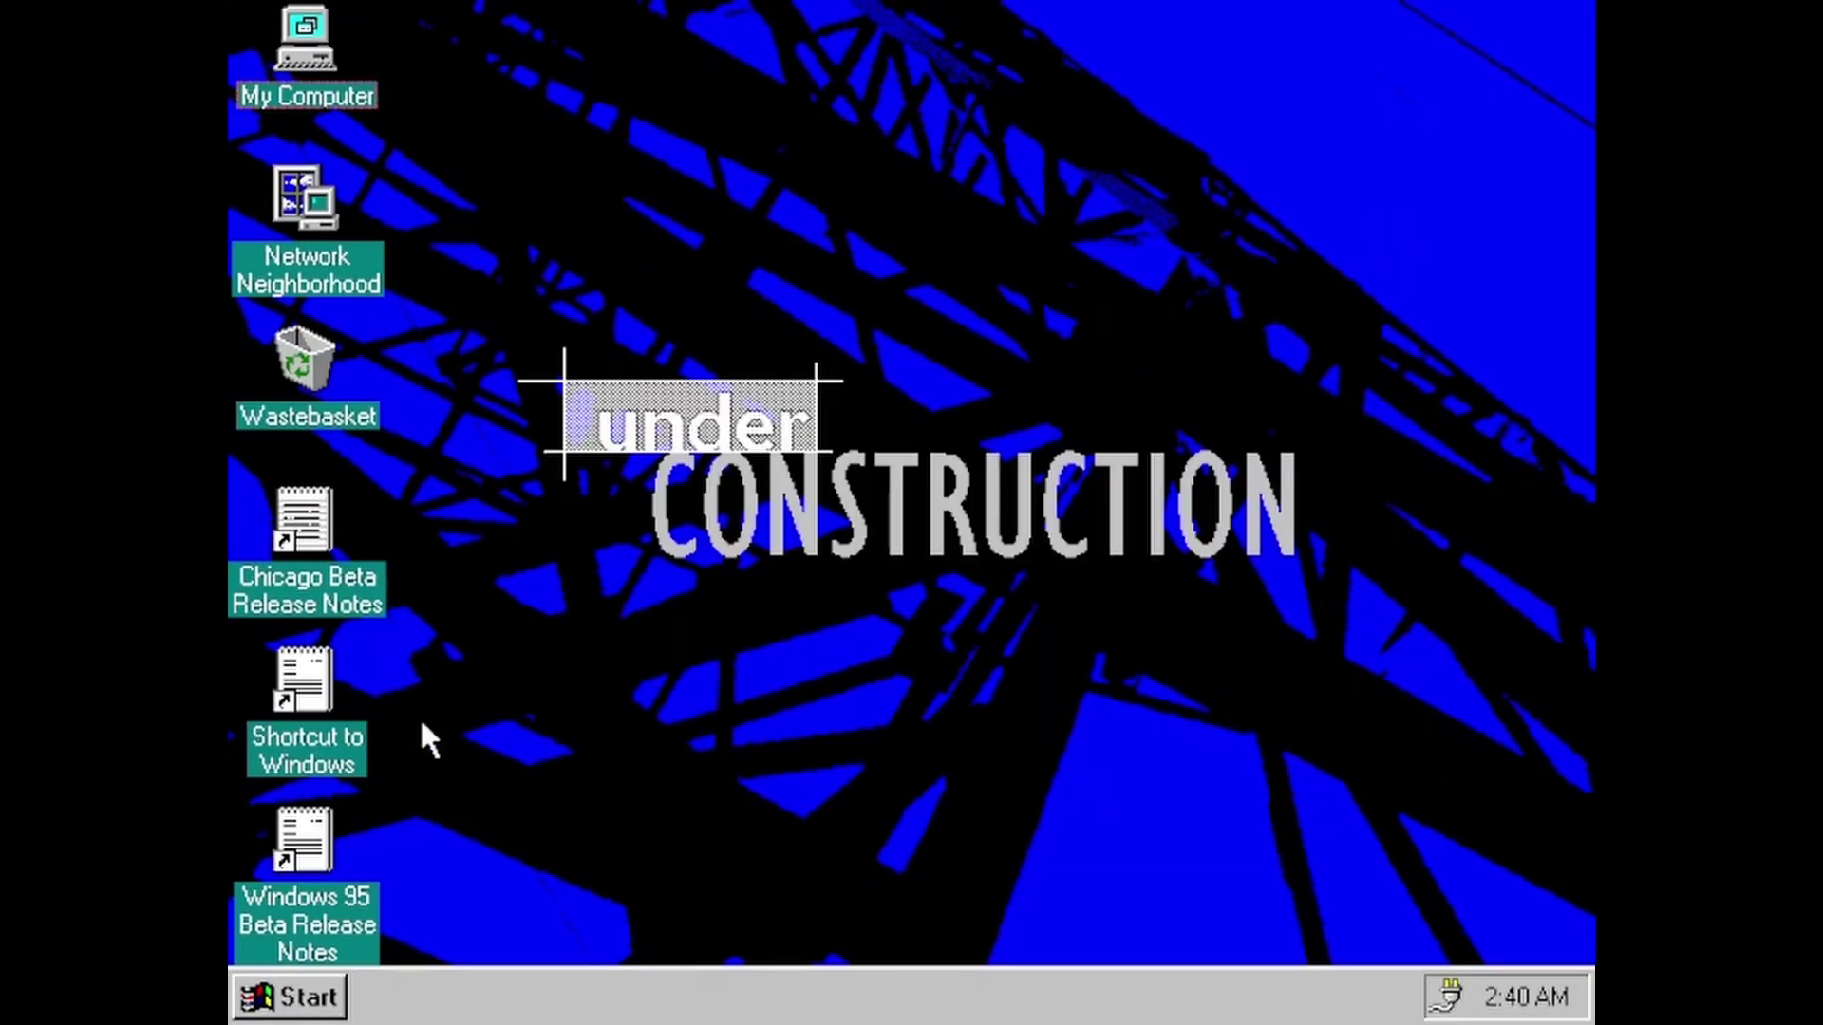
{"action": "double_click", "coordinate": [347, 723]}
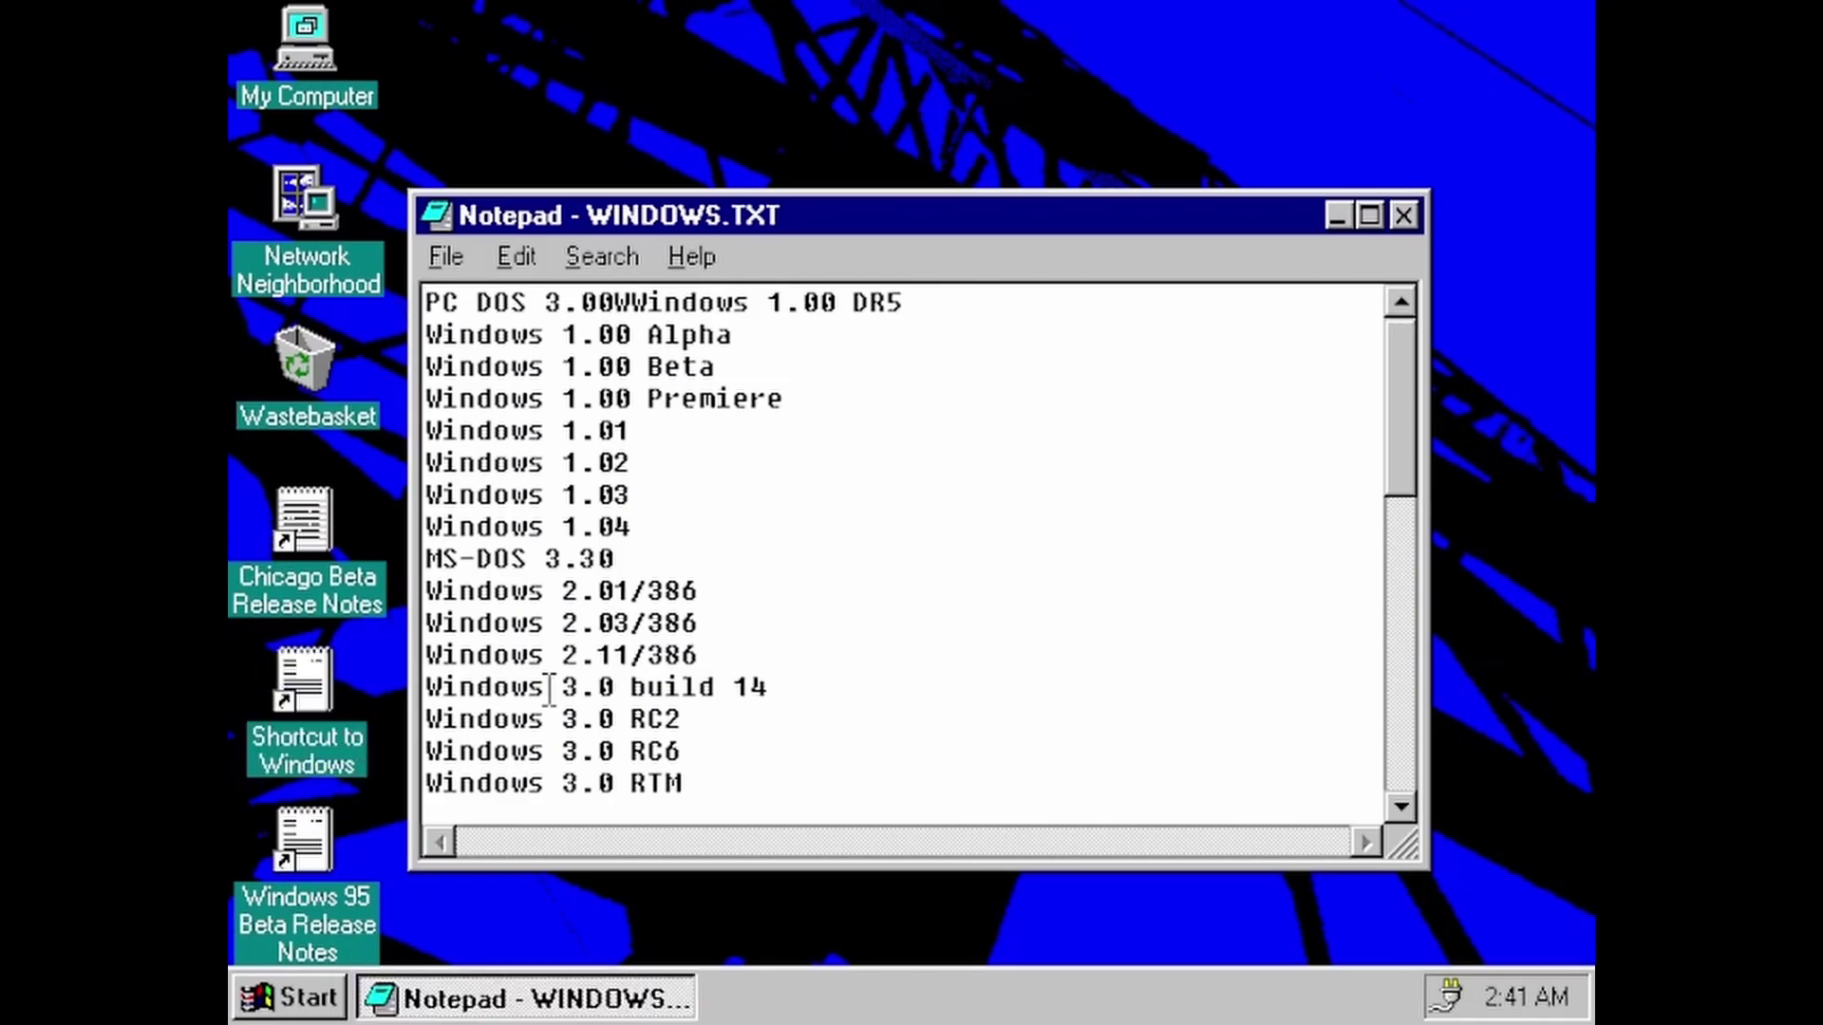
{"action": "left_click", "coordinate": [1397, 618]}
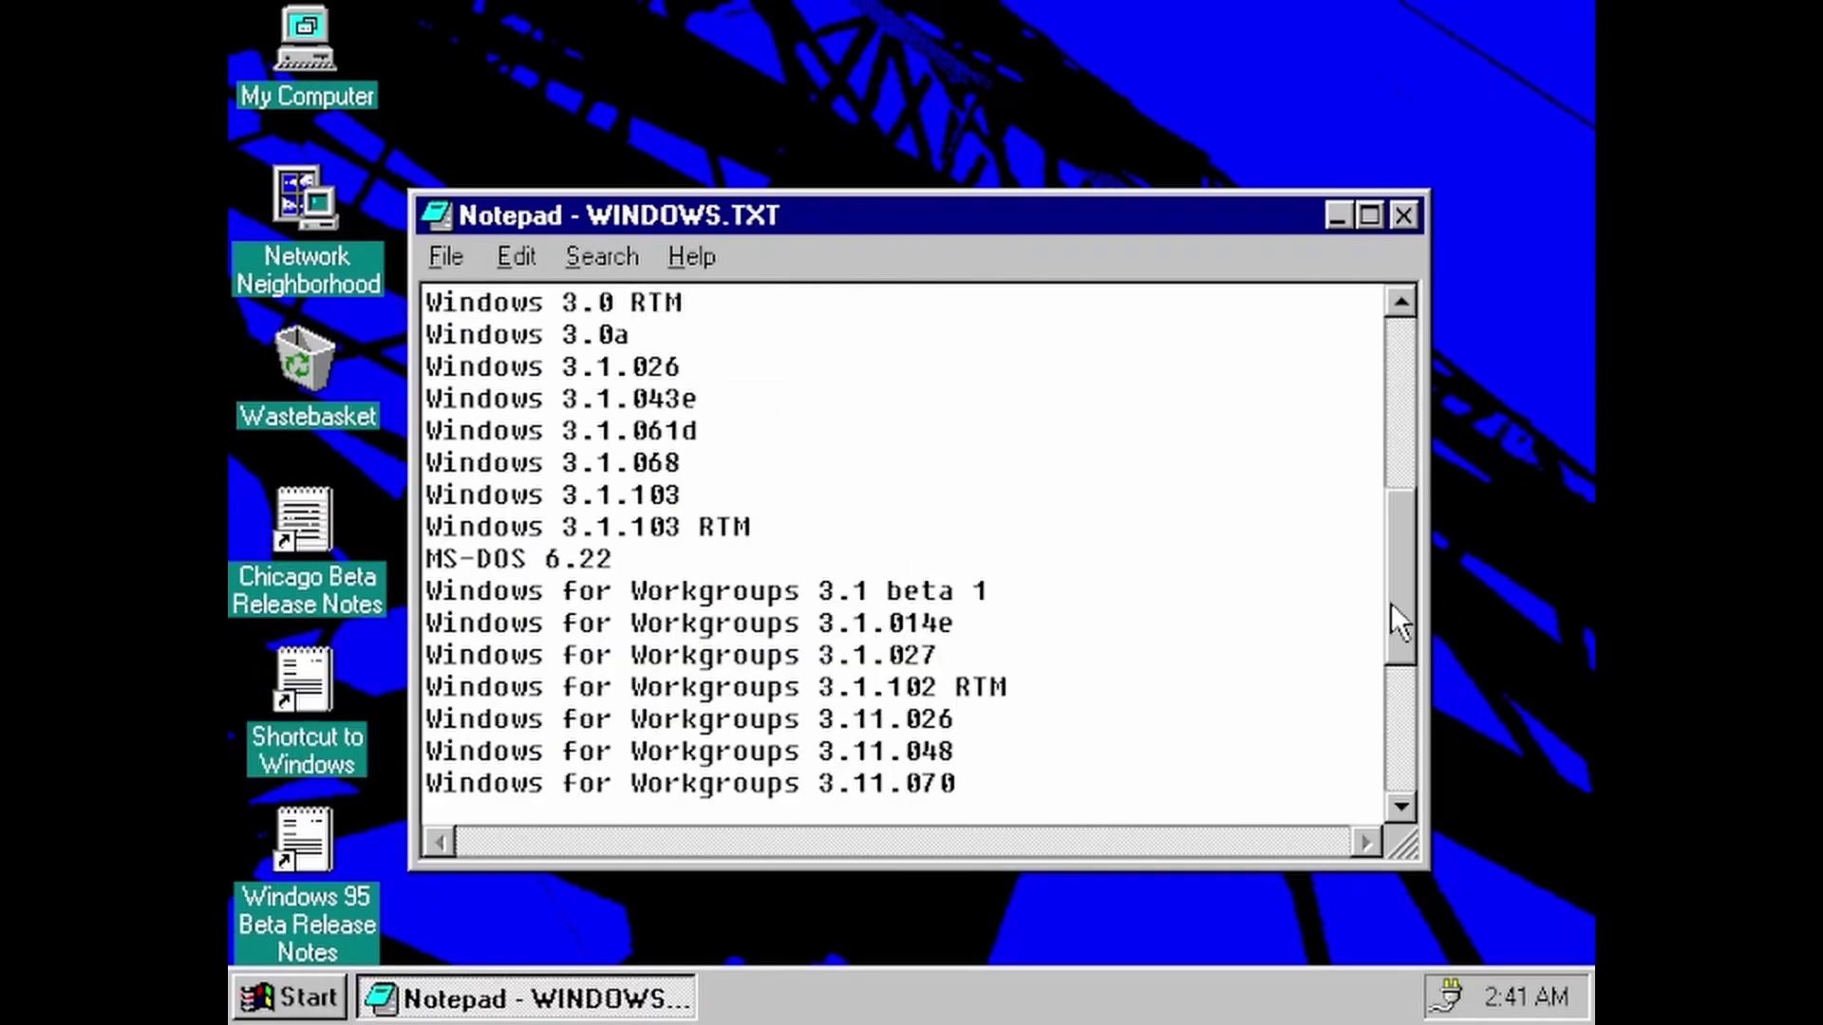
{"action": "left_click", "coordinate": [1397, 618]}
{"action": "left_click_drag", "start_coordinate": [1397, 676], "coordinate": [1310, 875]}
{"action": "left_click", "coordinate": [1405, 774]}
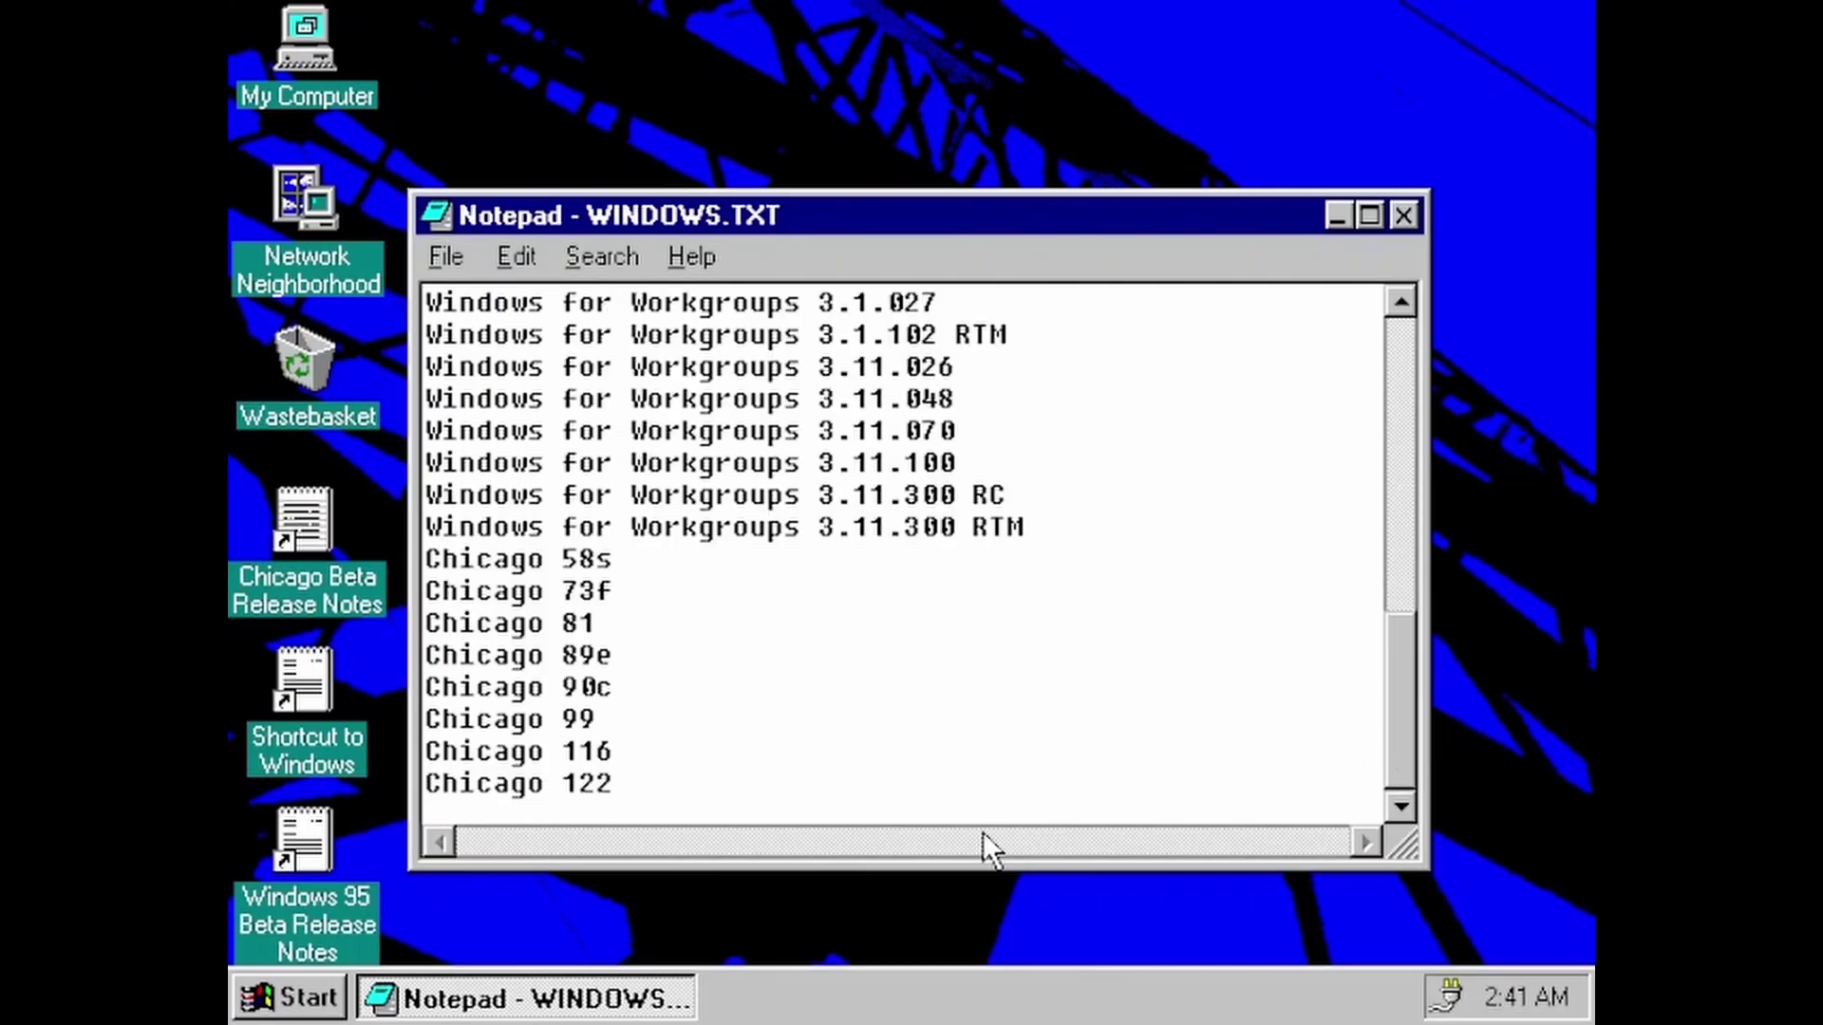
{"action": "left_click", "coordinate": [1006, 803]}
{"action": "key", "text": "Return"}
Step: Enter 'Chicago 189' on the new line, followed by an empty line
{"action": "type", "text": "Chica"}
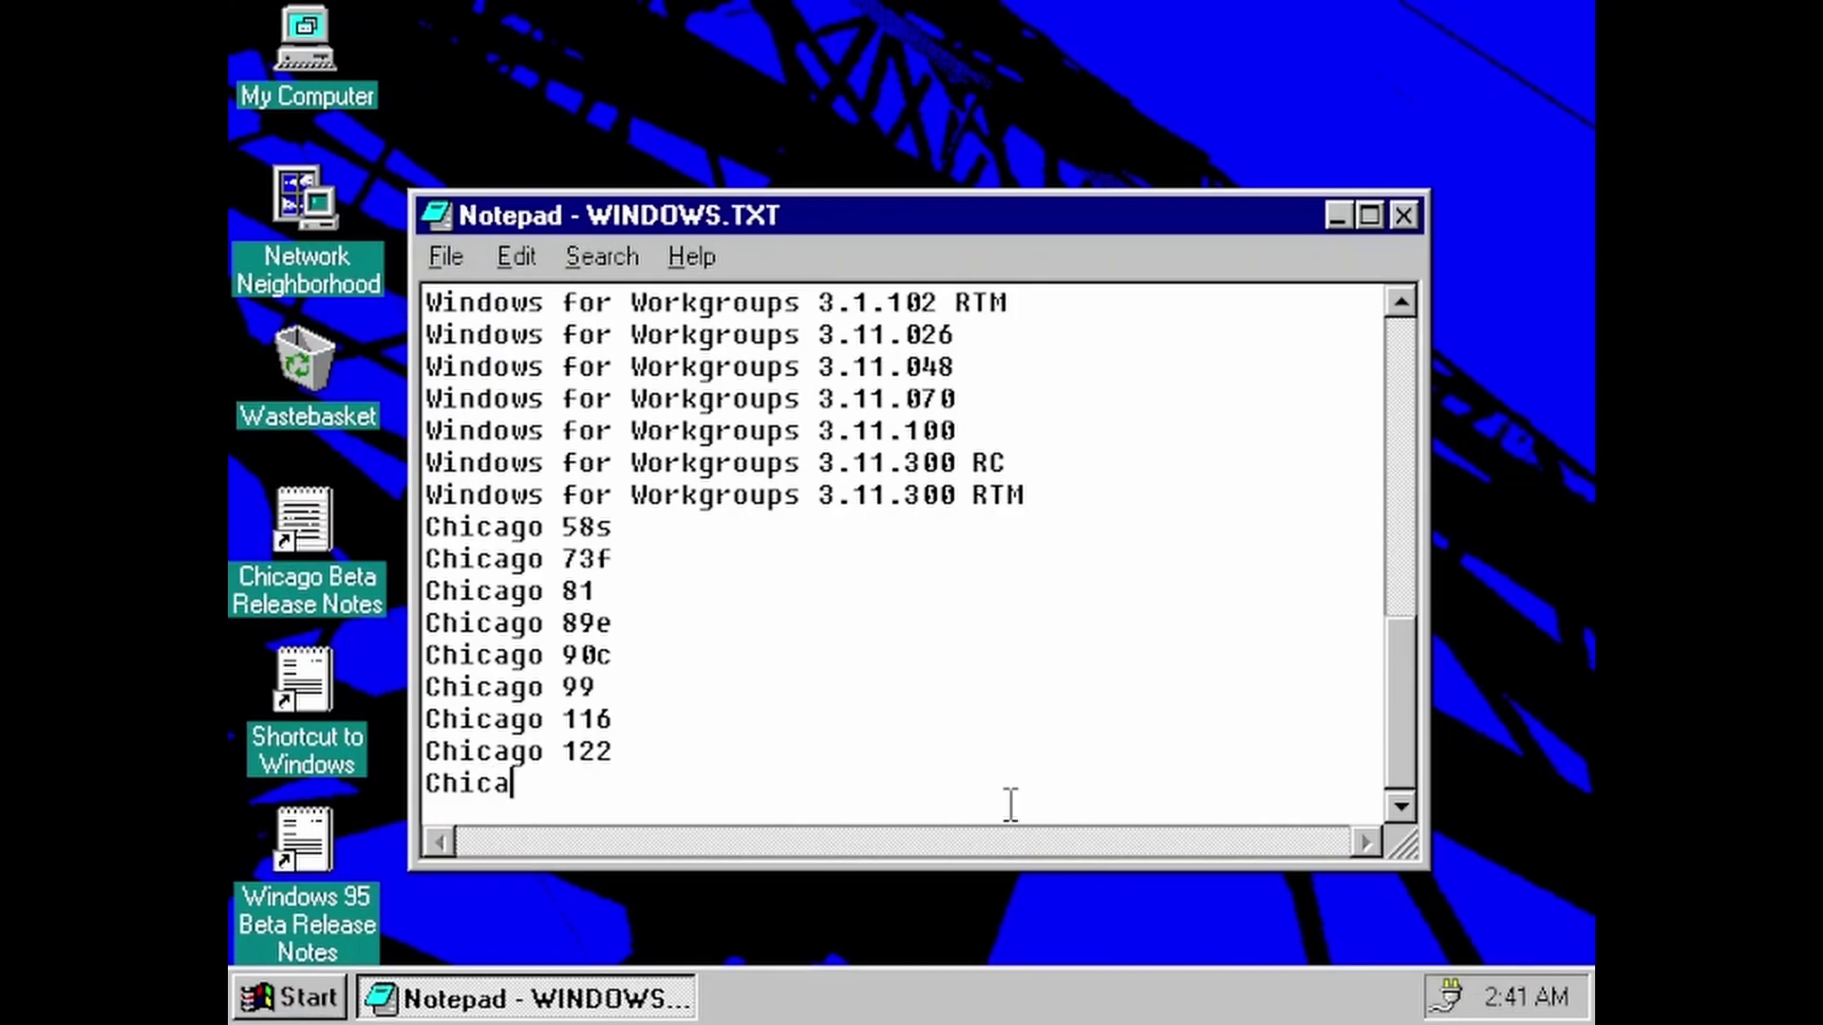
{"action": "type", "text": "go 189"}
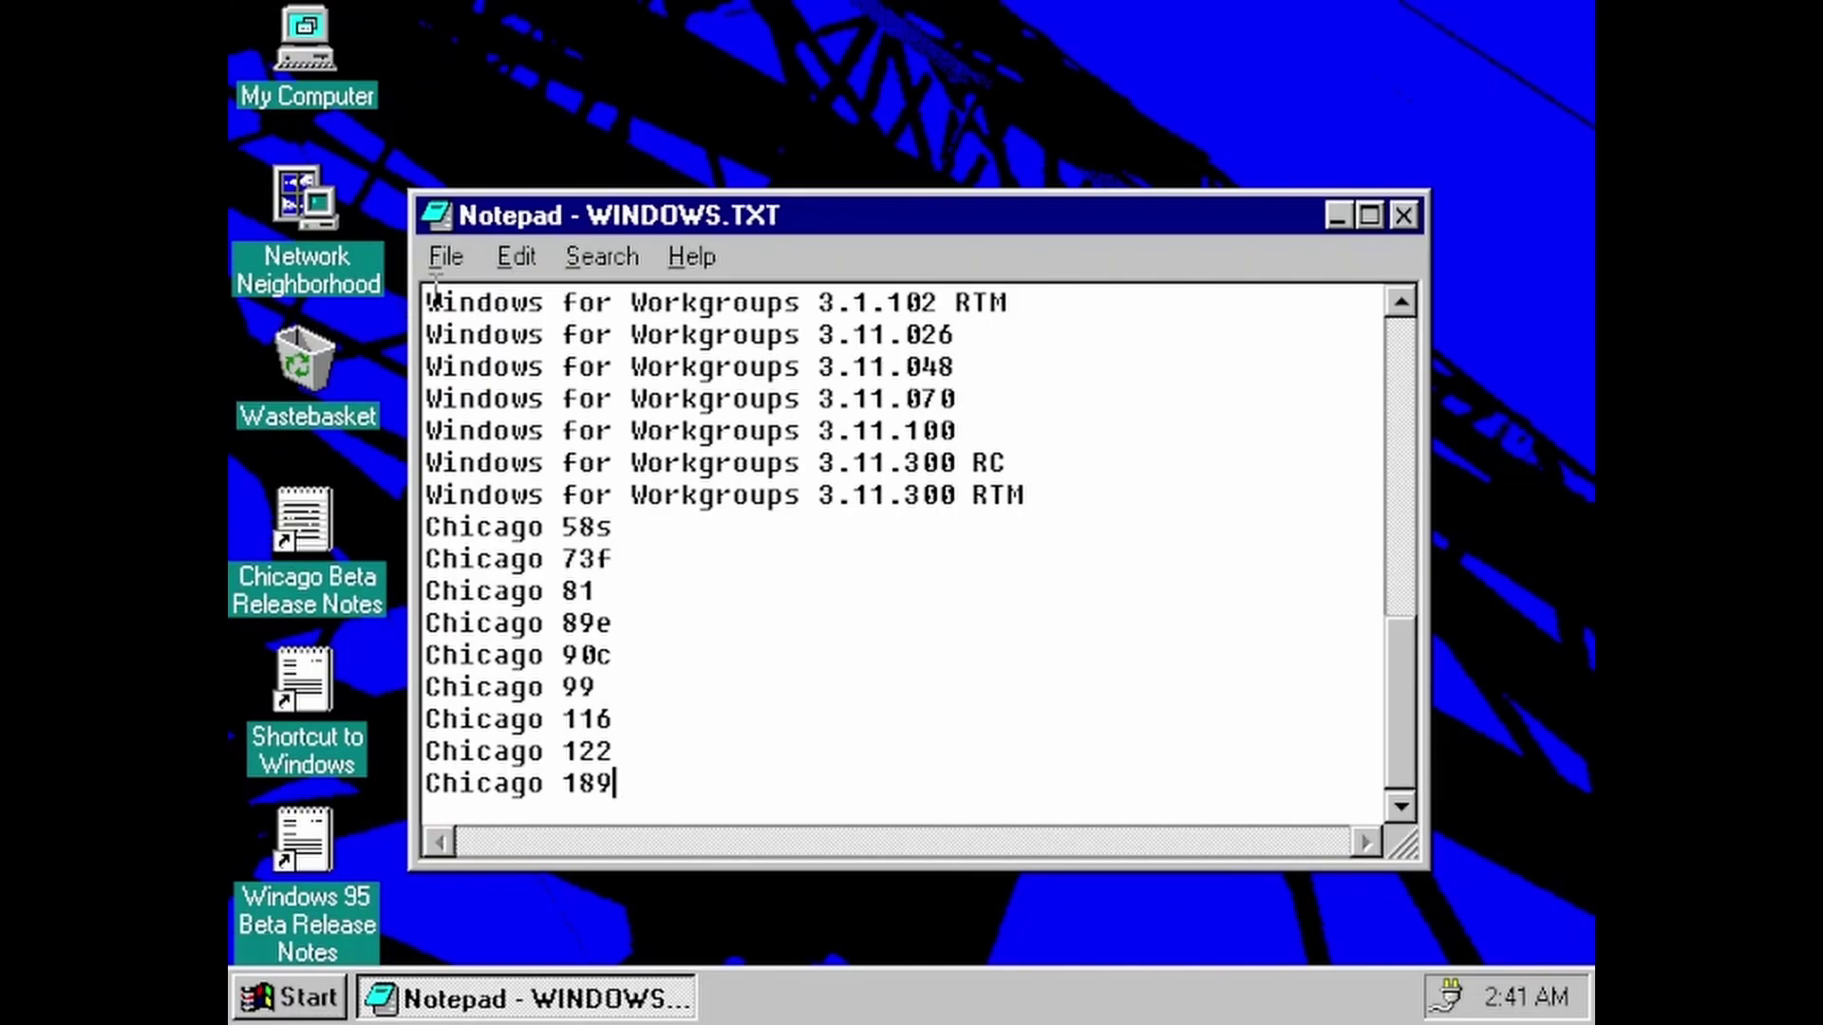
{"action": "key", "text": "Return"}
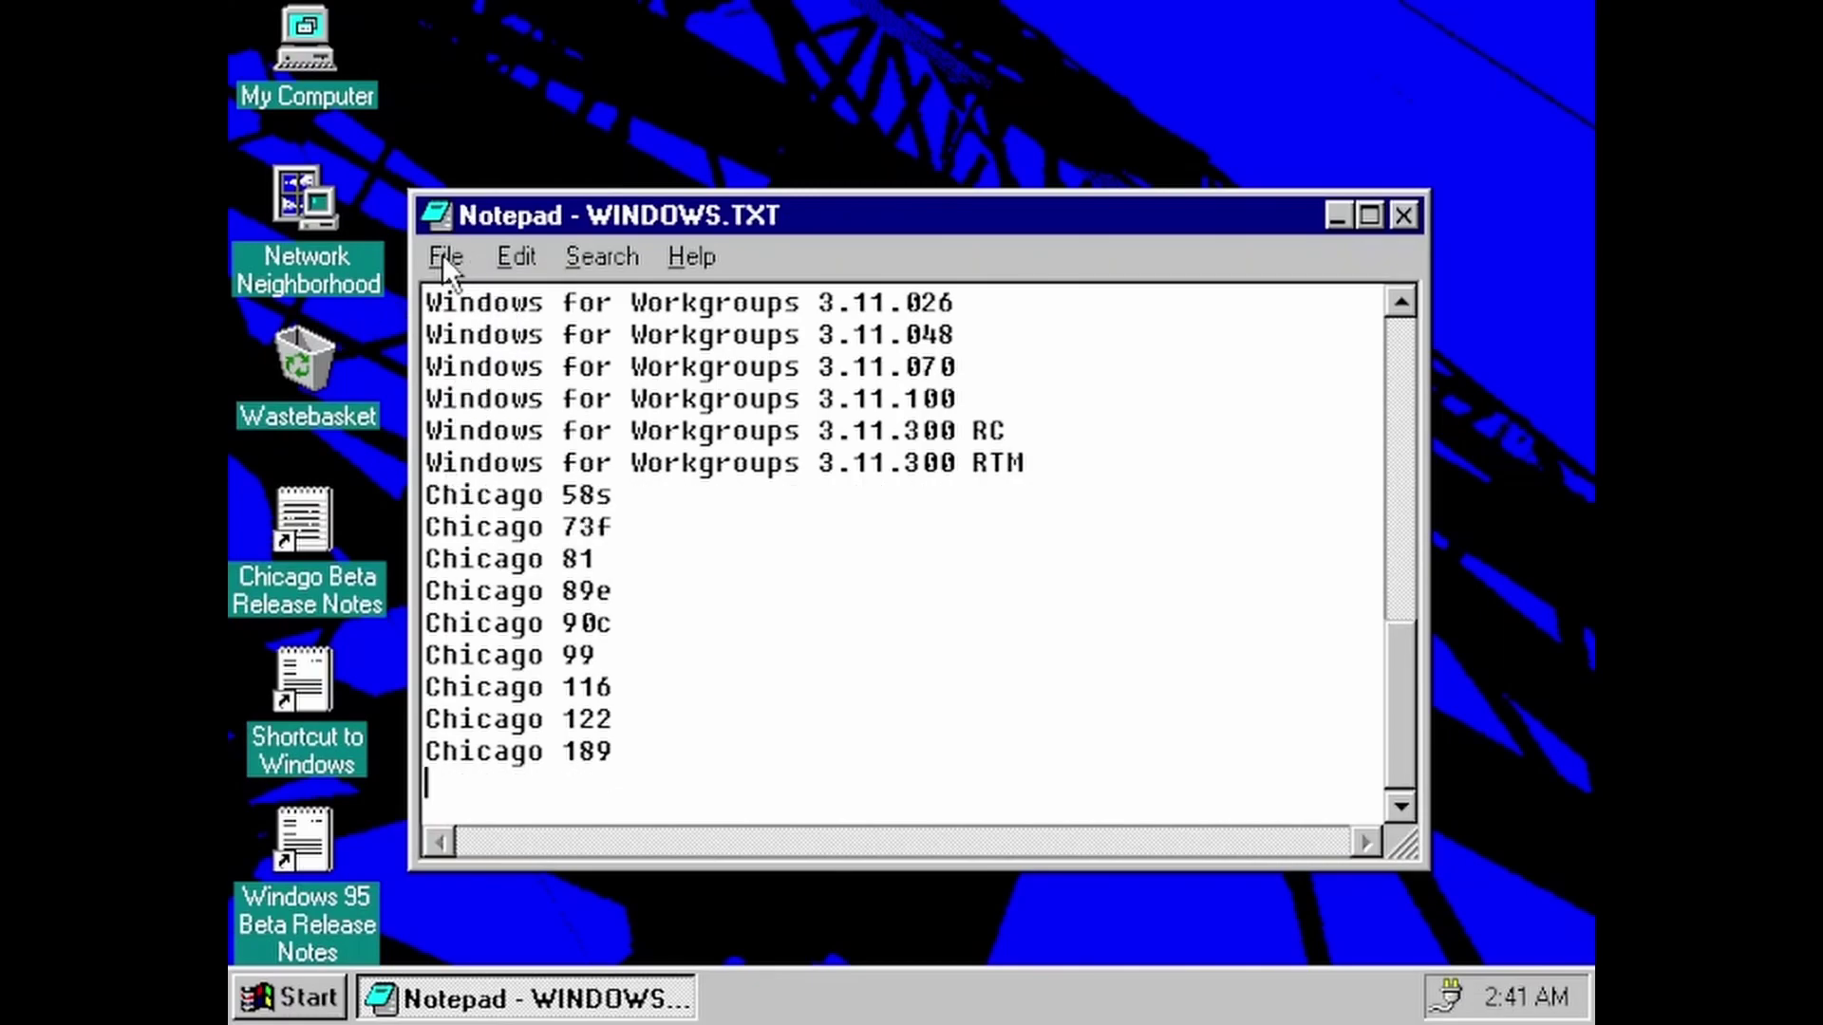
Step: Save the list as Windows.txt in C:\Windows.001, replacing the existing file
{"action": "left_click", "coordinate": [443, 263]}
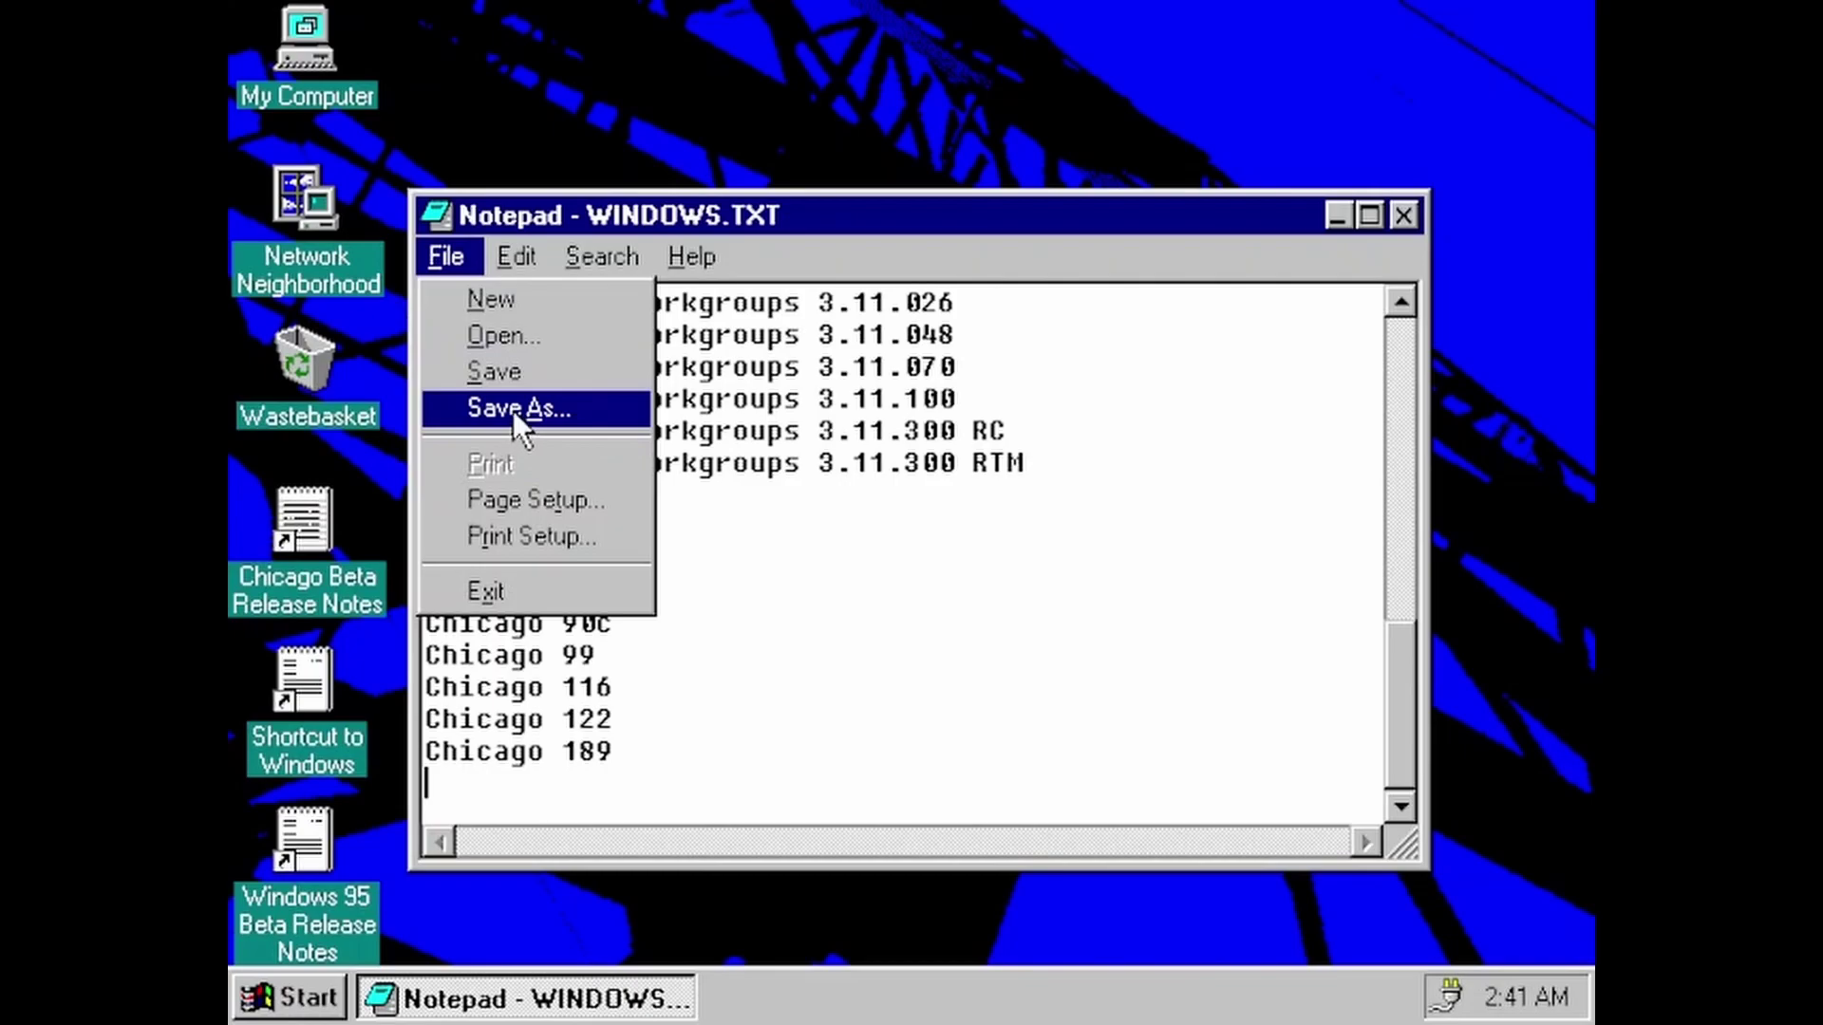
{"action": "left_click", "coordinate": [513, 410]}
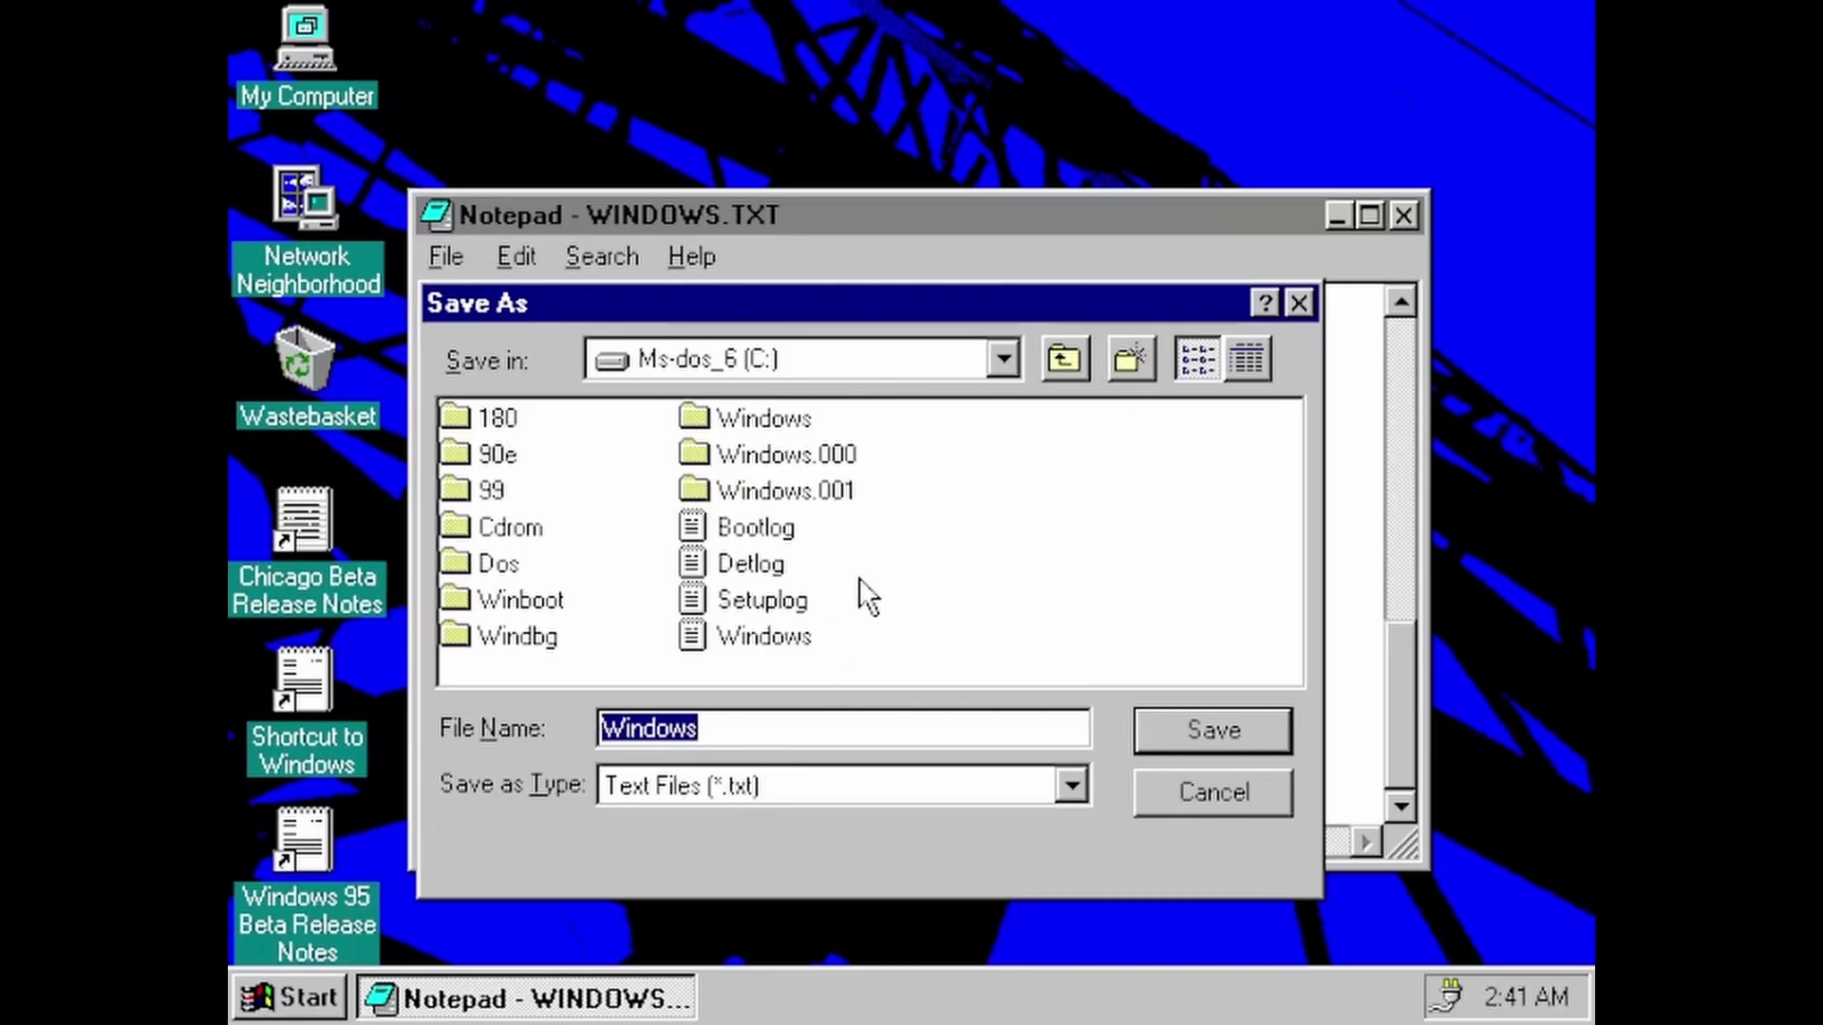
{"action": "left_click", "coordinate": [852, 492]}
{"action": "double_click", "coordinate": [852, 492]}
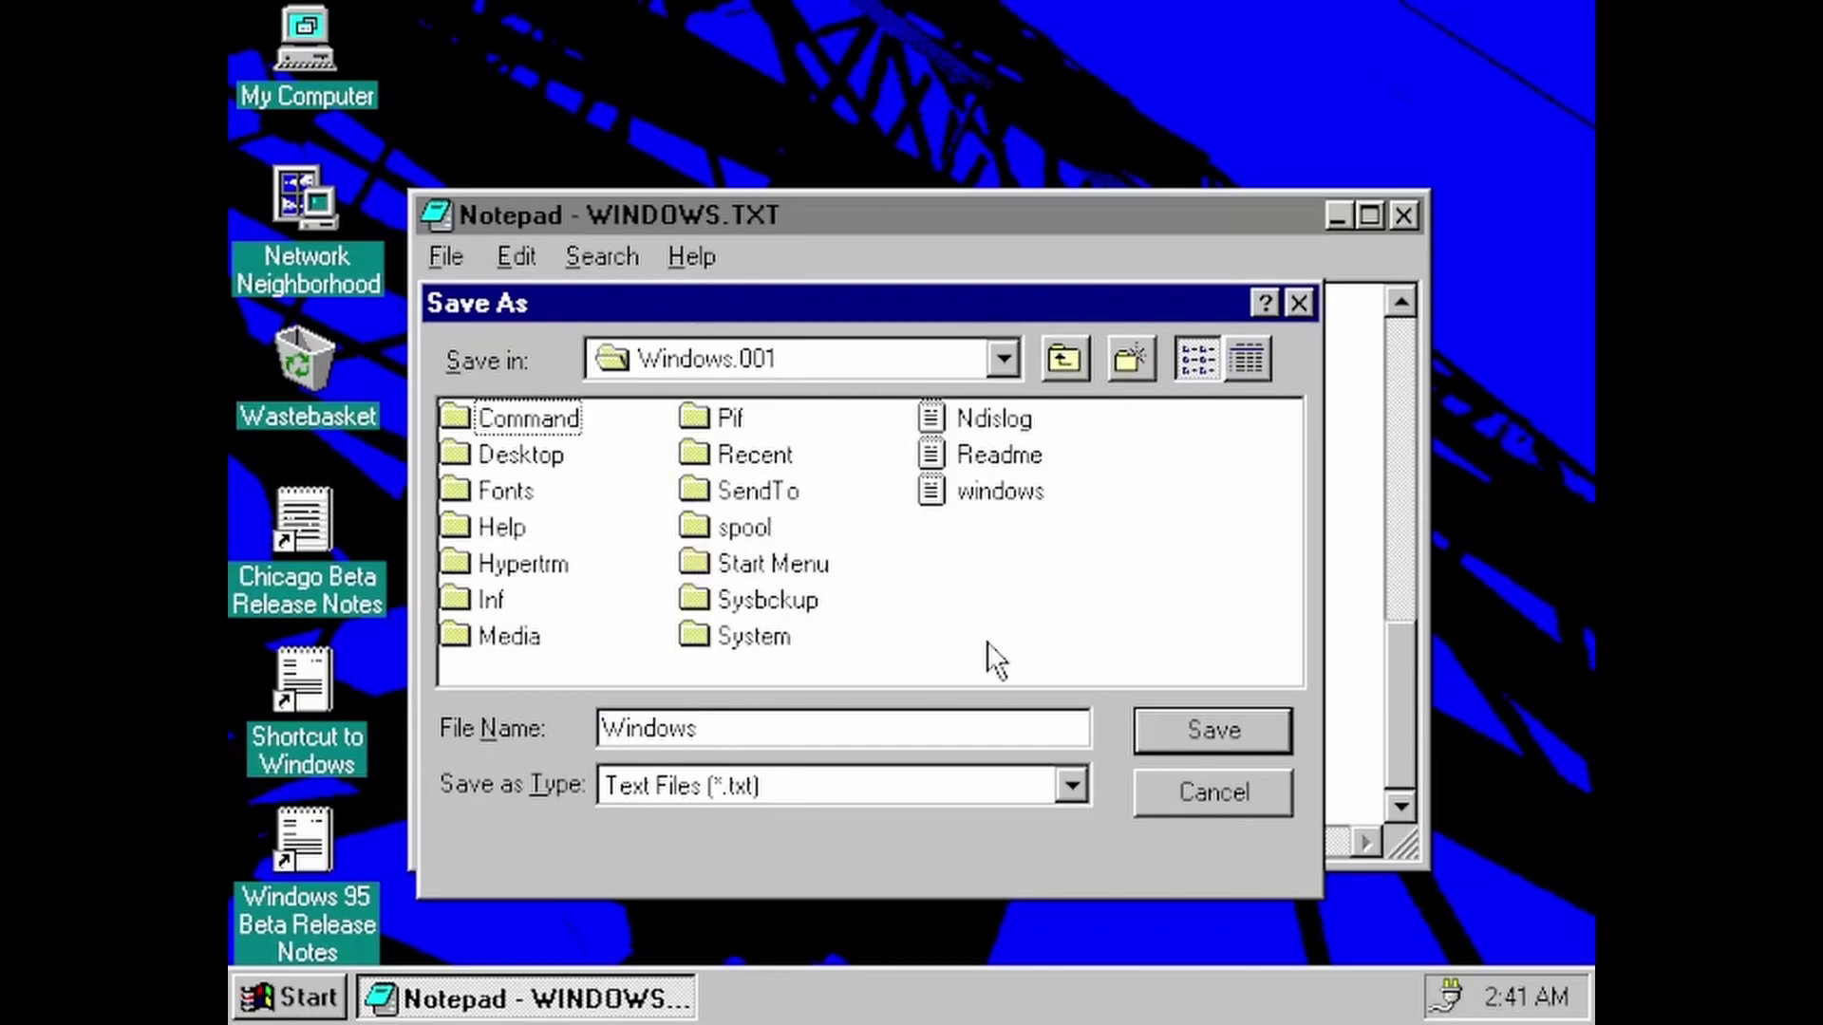
{"action": "left_click", "coordinate": [1192, 730]}
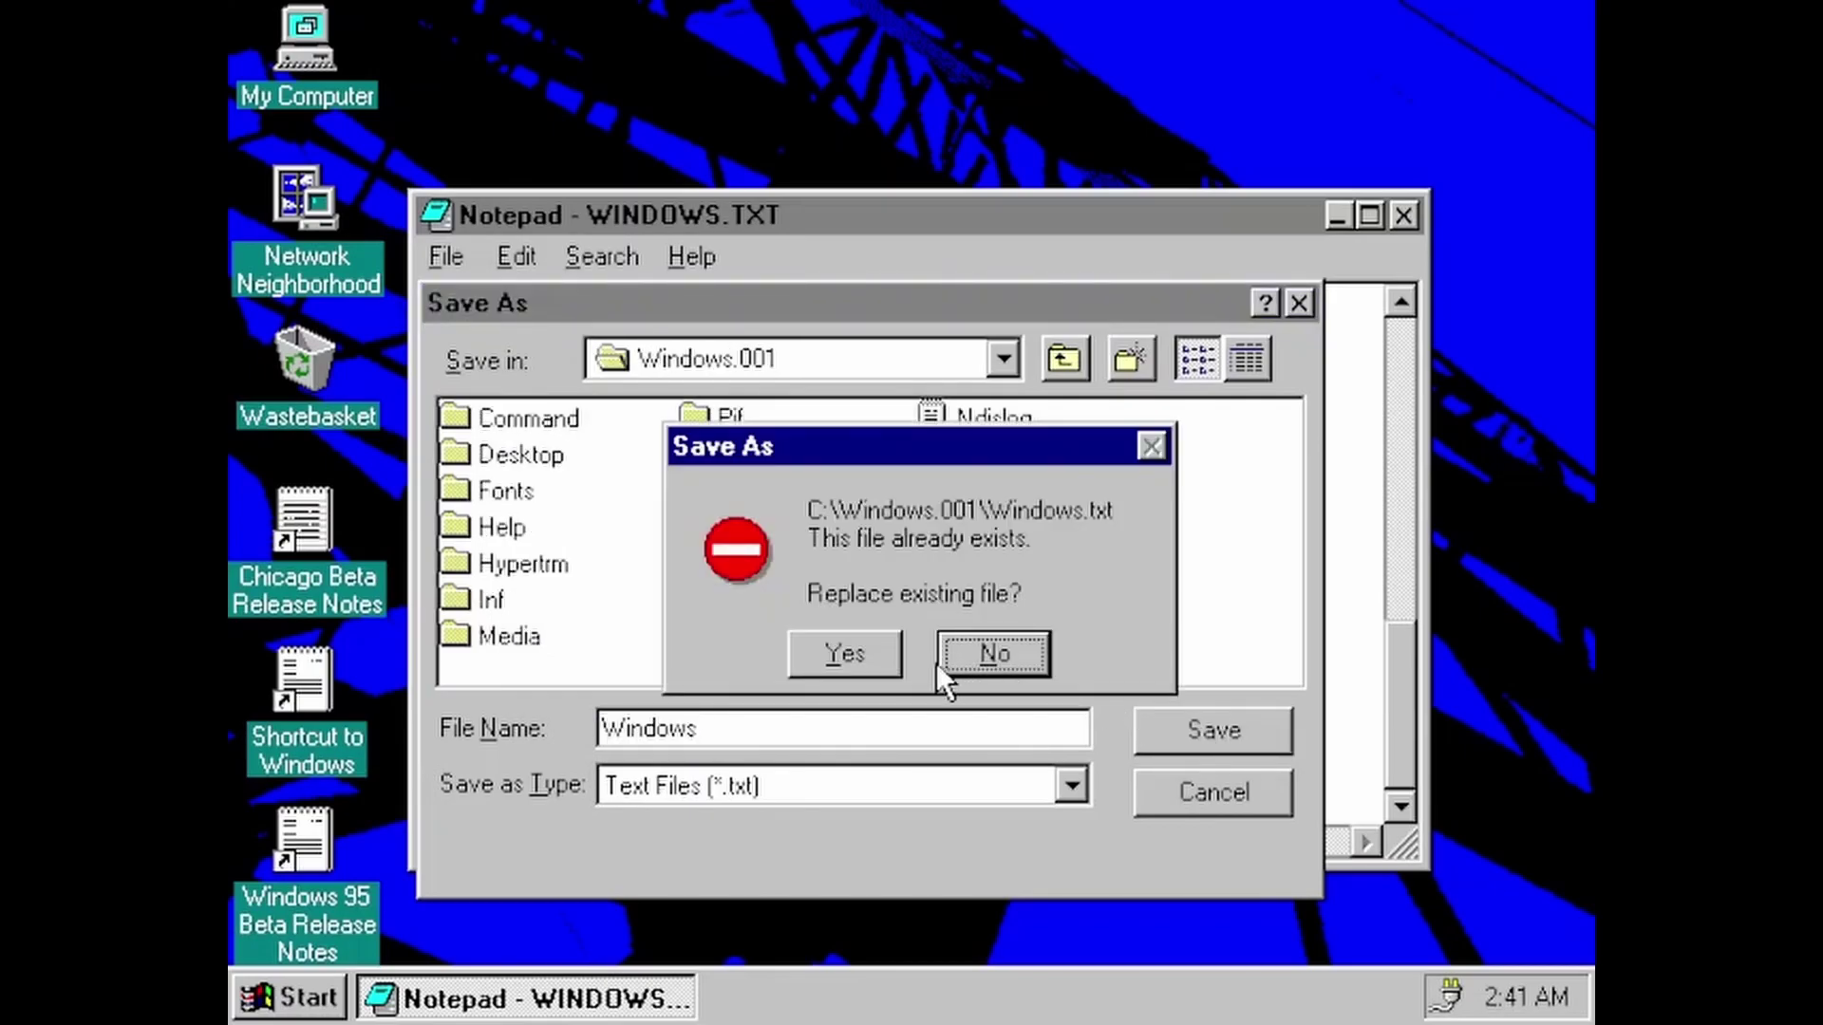
{"action": "left_click", "coordinate": [892, 654]}
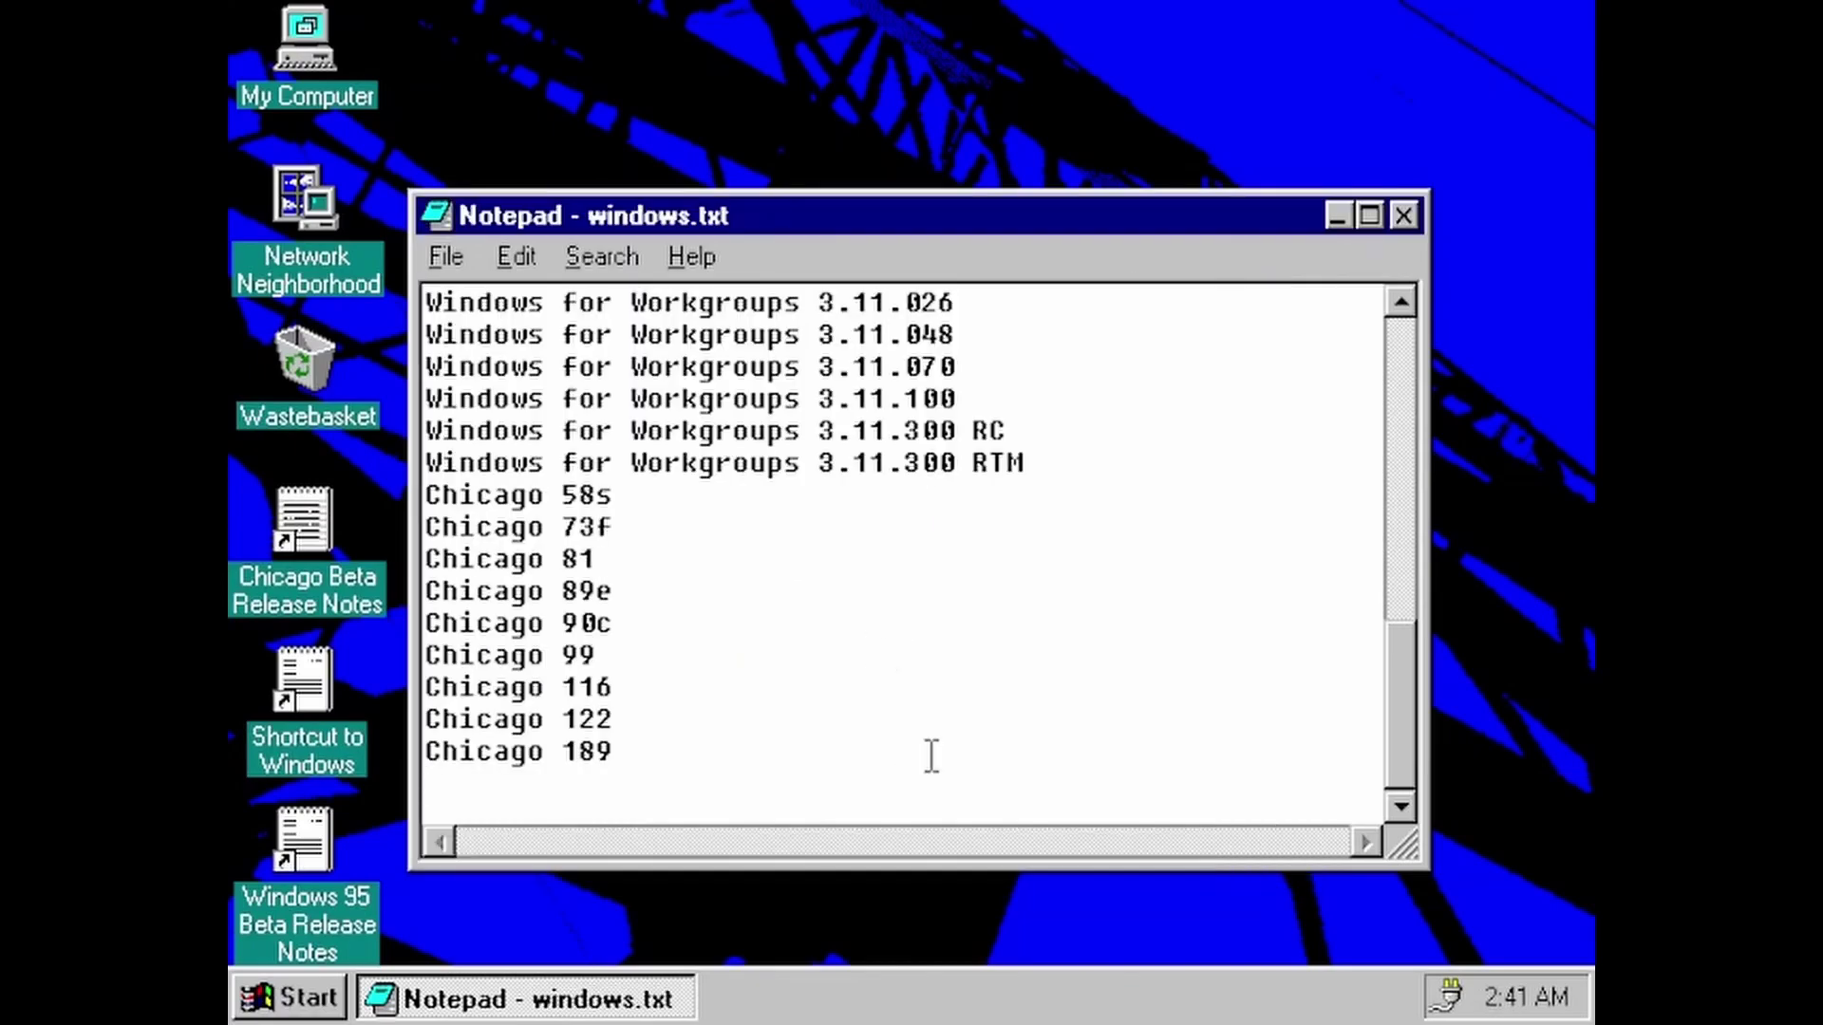
Step: Save another copy over Windows.txt in the C:\Windows folder, confirming the replacement
{"action": "left_click", "coordinate": [446, 257]}
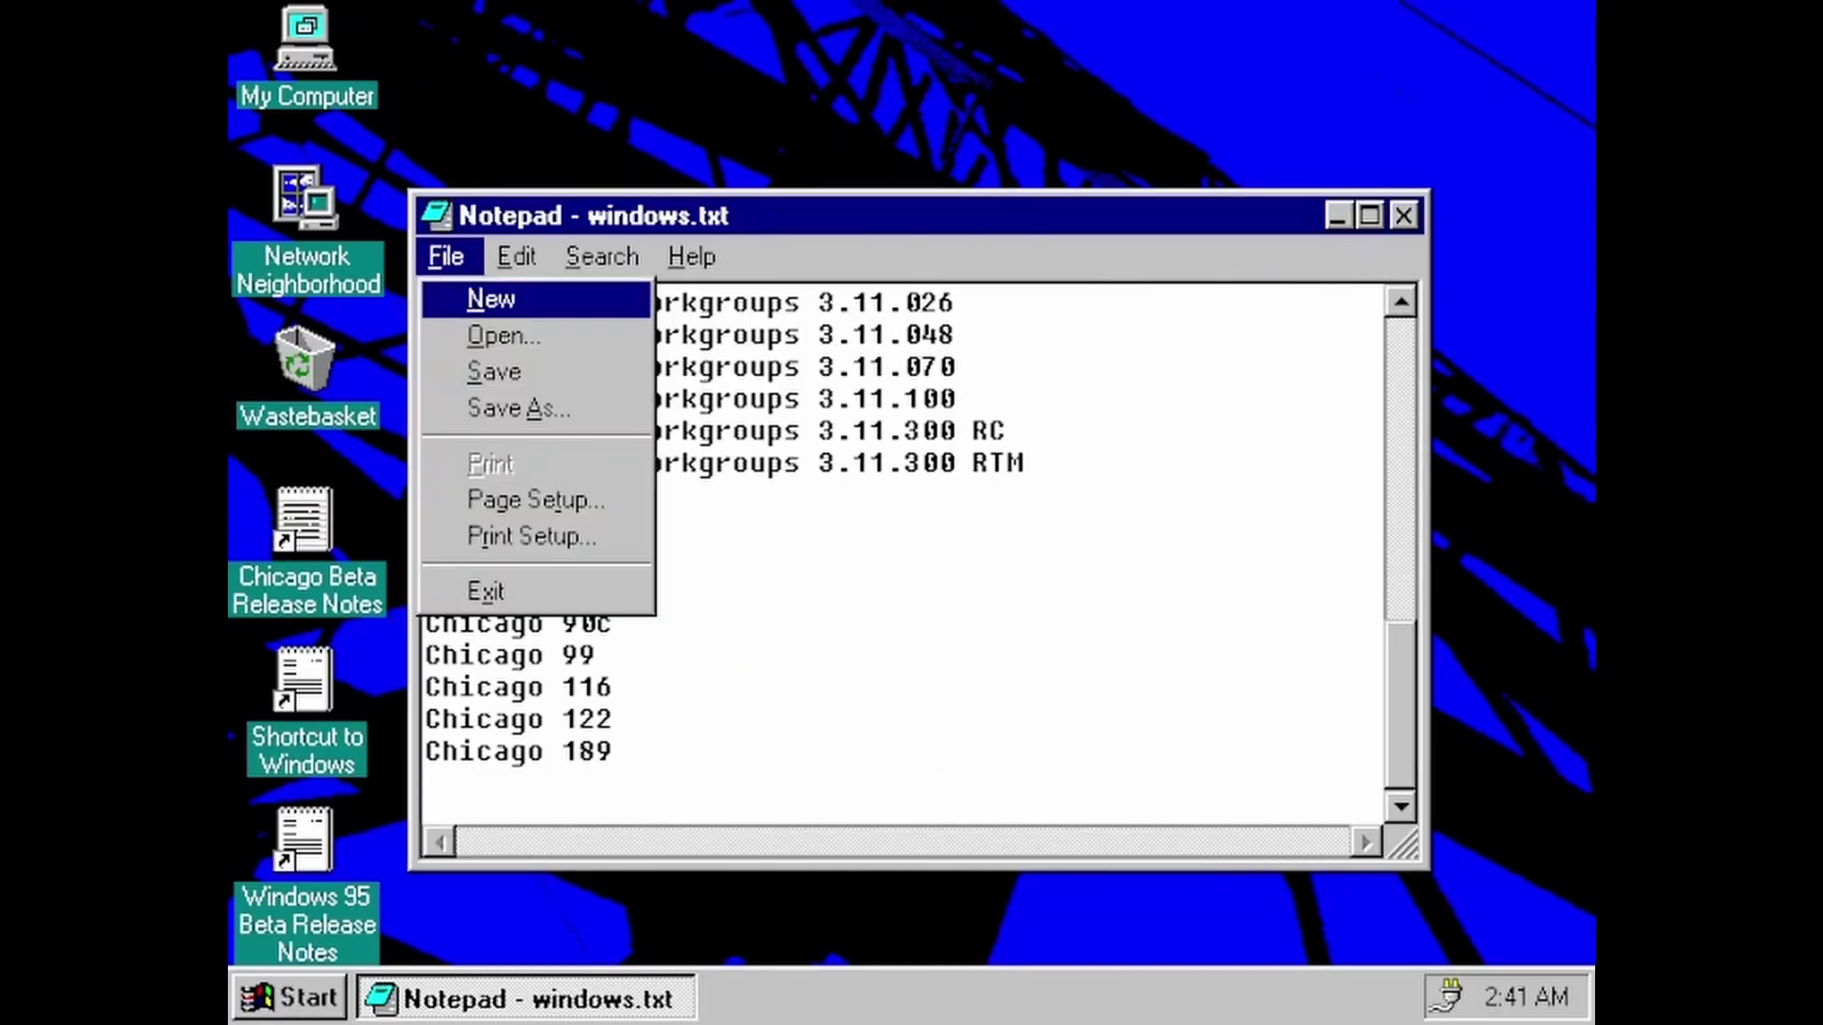
{"action": "left_click", "coordinate": [472, 408]}
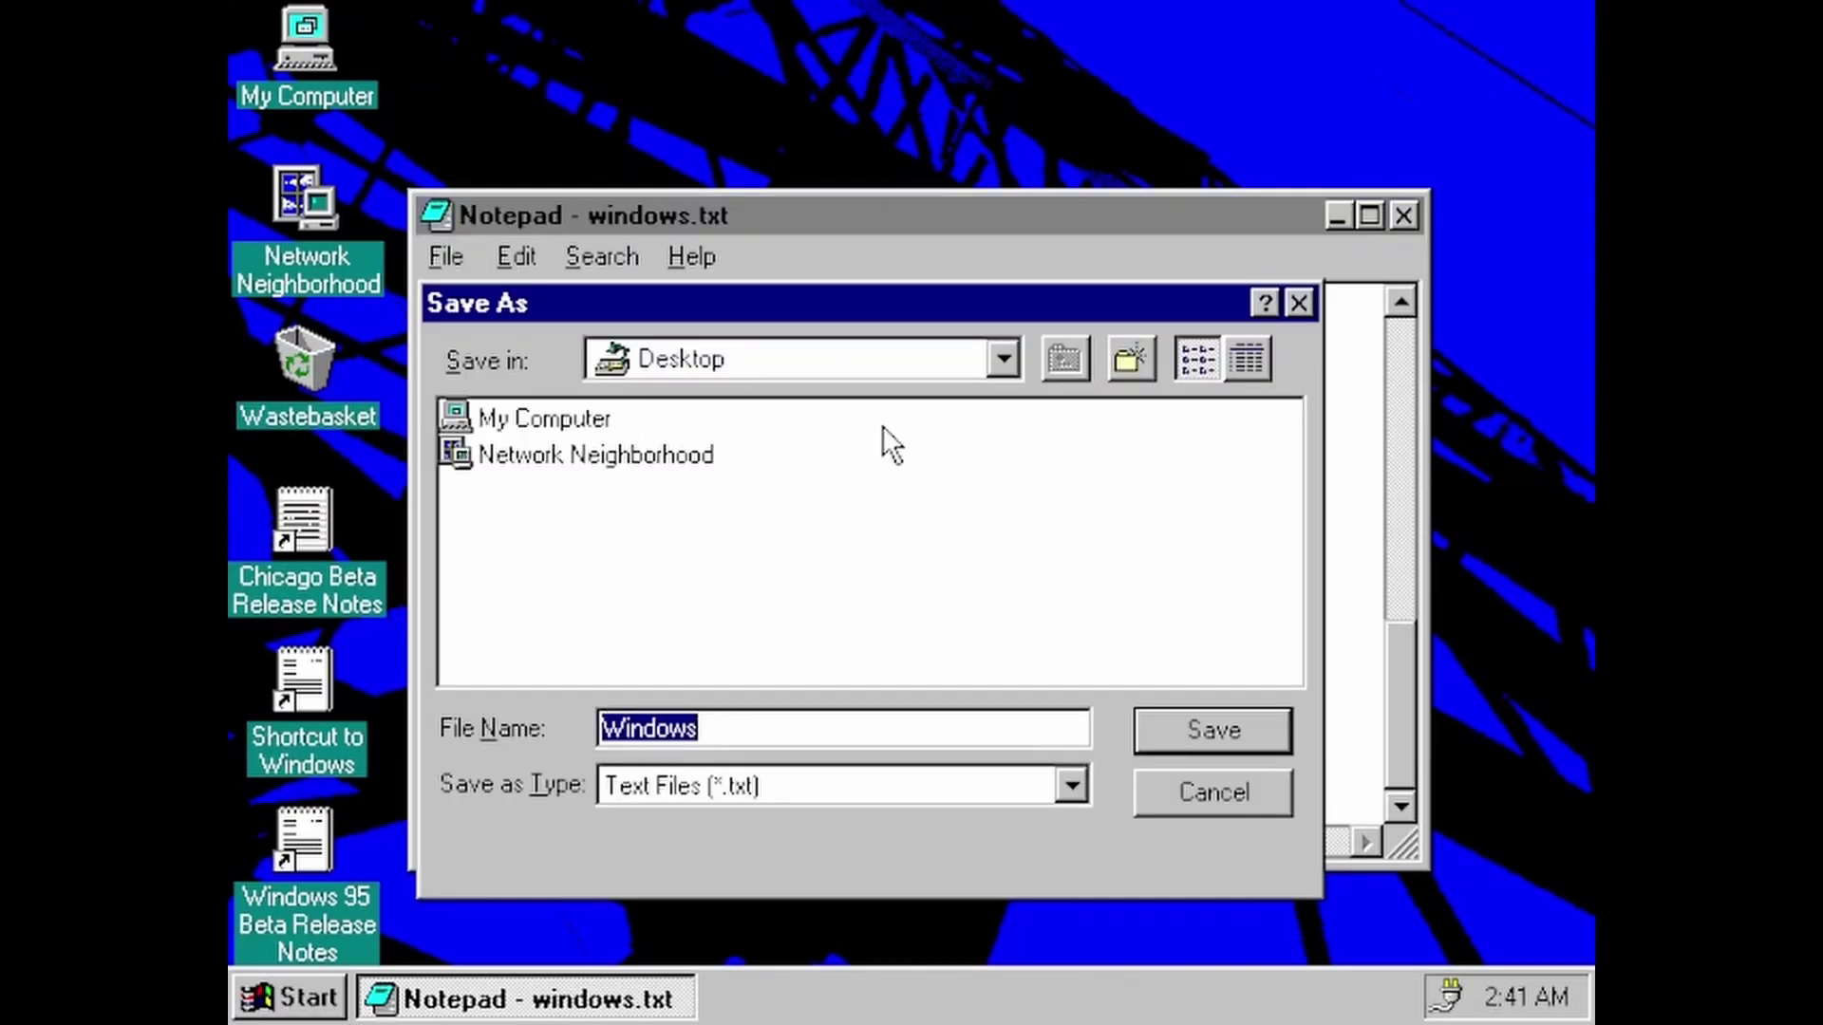
{"action": "double_click", "coordinate": [585, 419]}
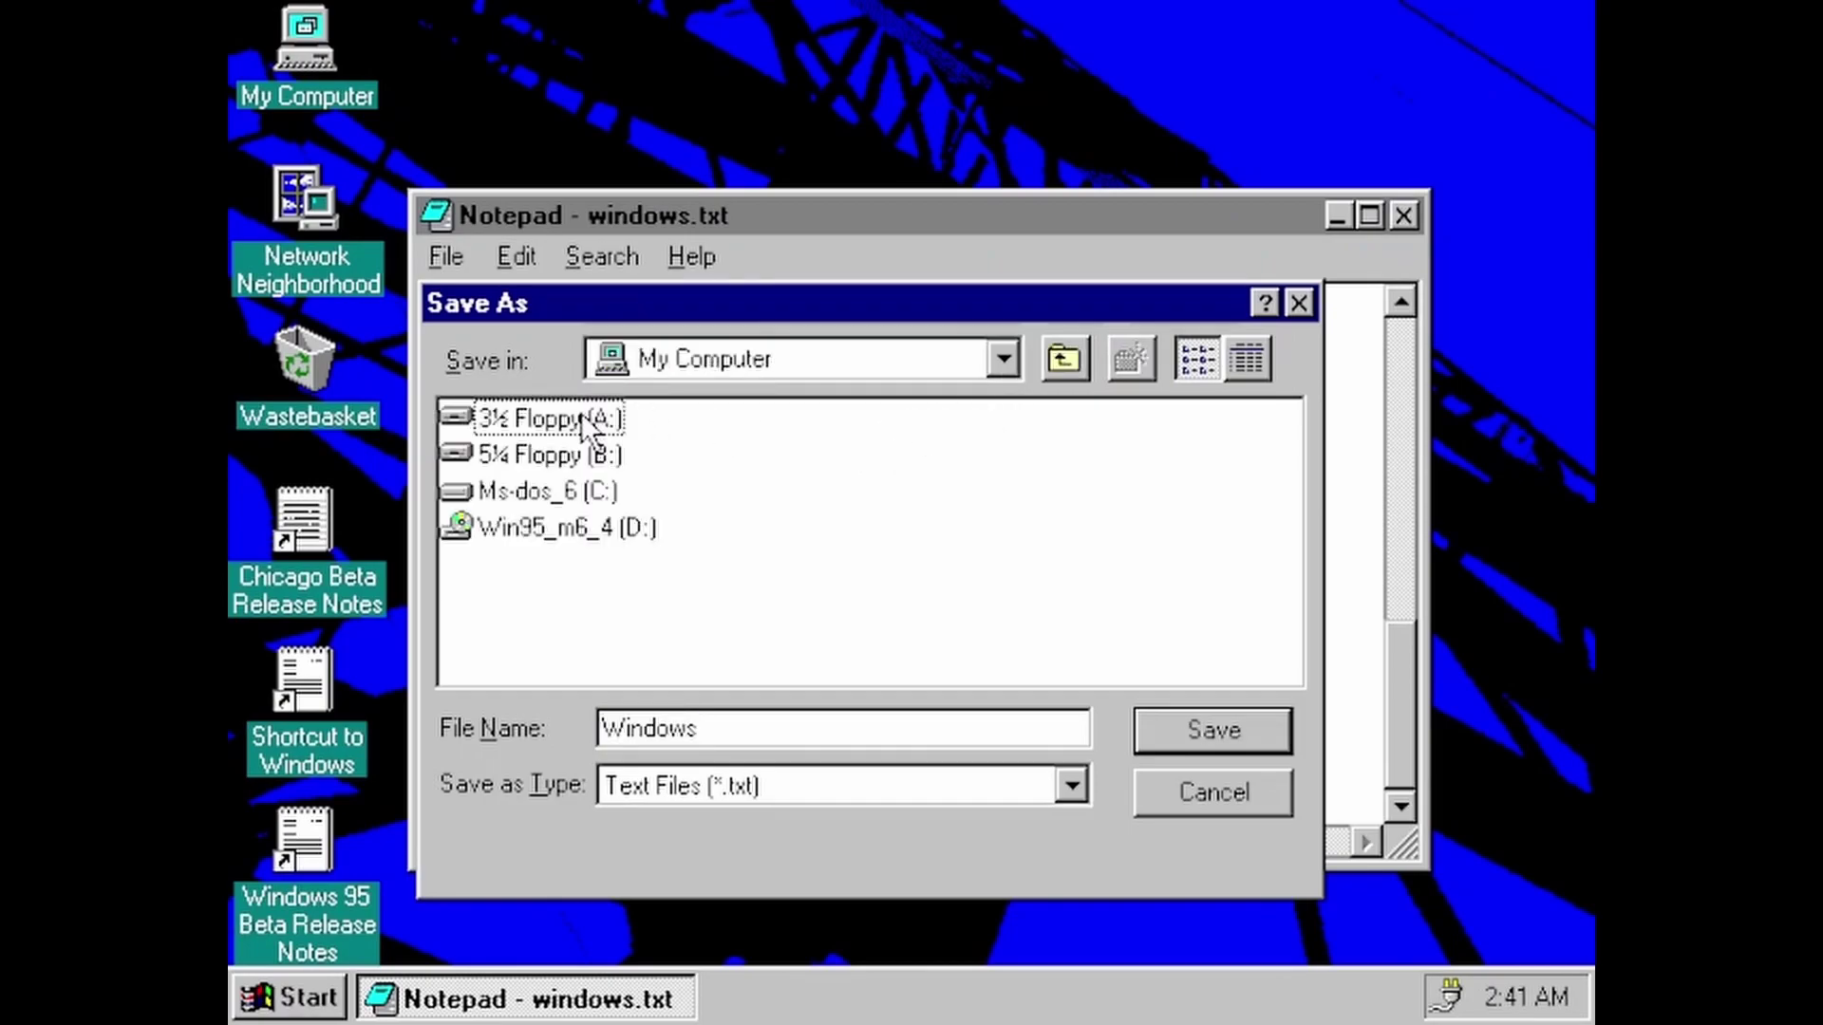
{"action": "double_click", "coordinate": [602, 492]}
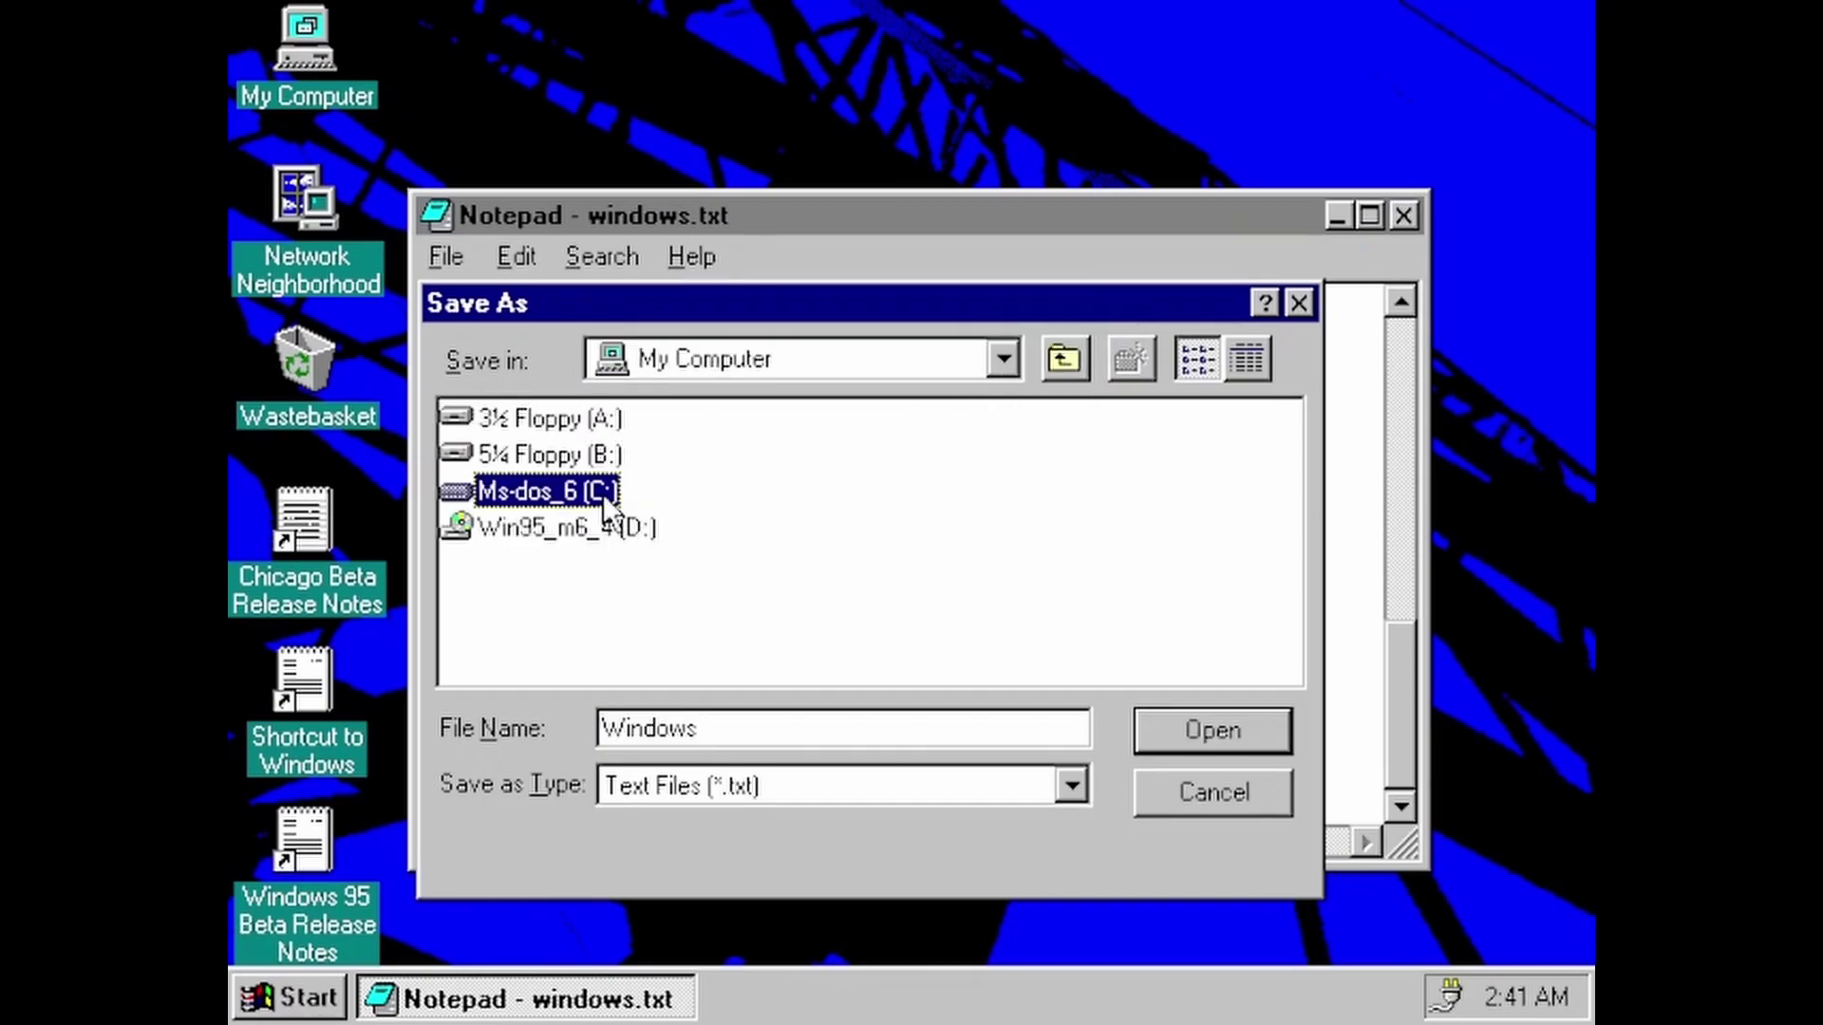
{"action": "double_click", "coordinate": [741, 422]}
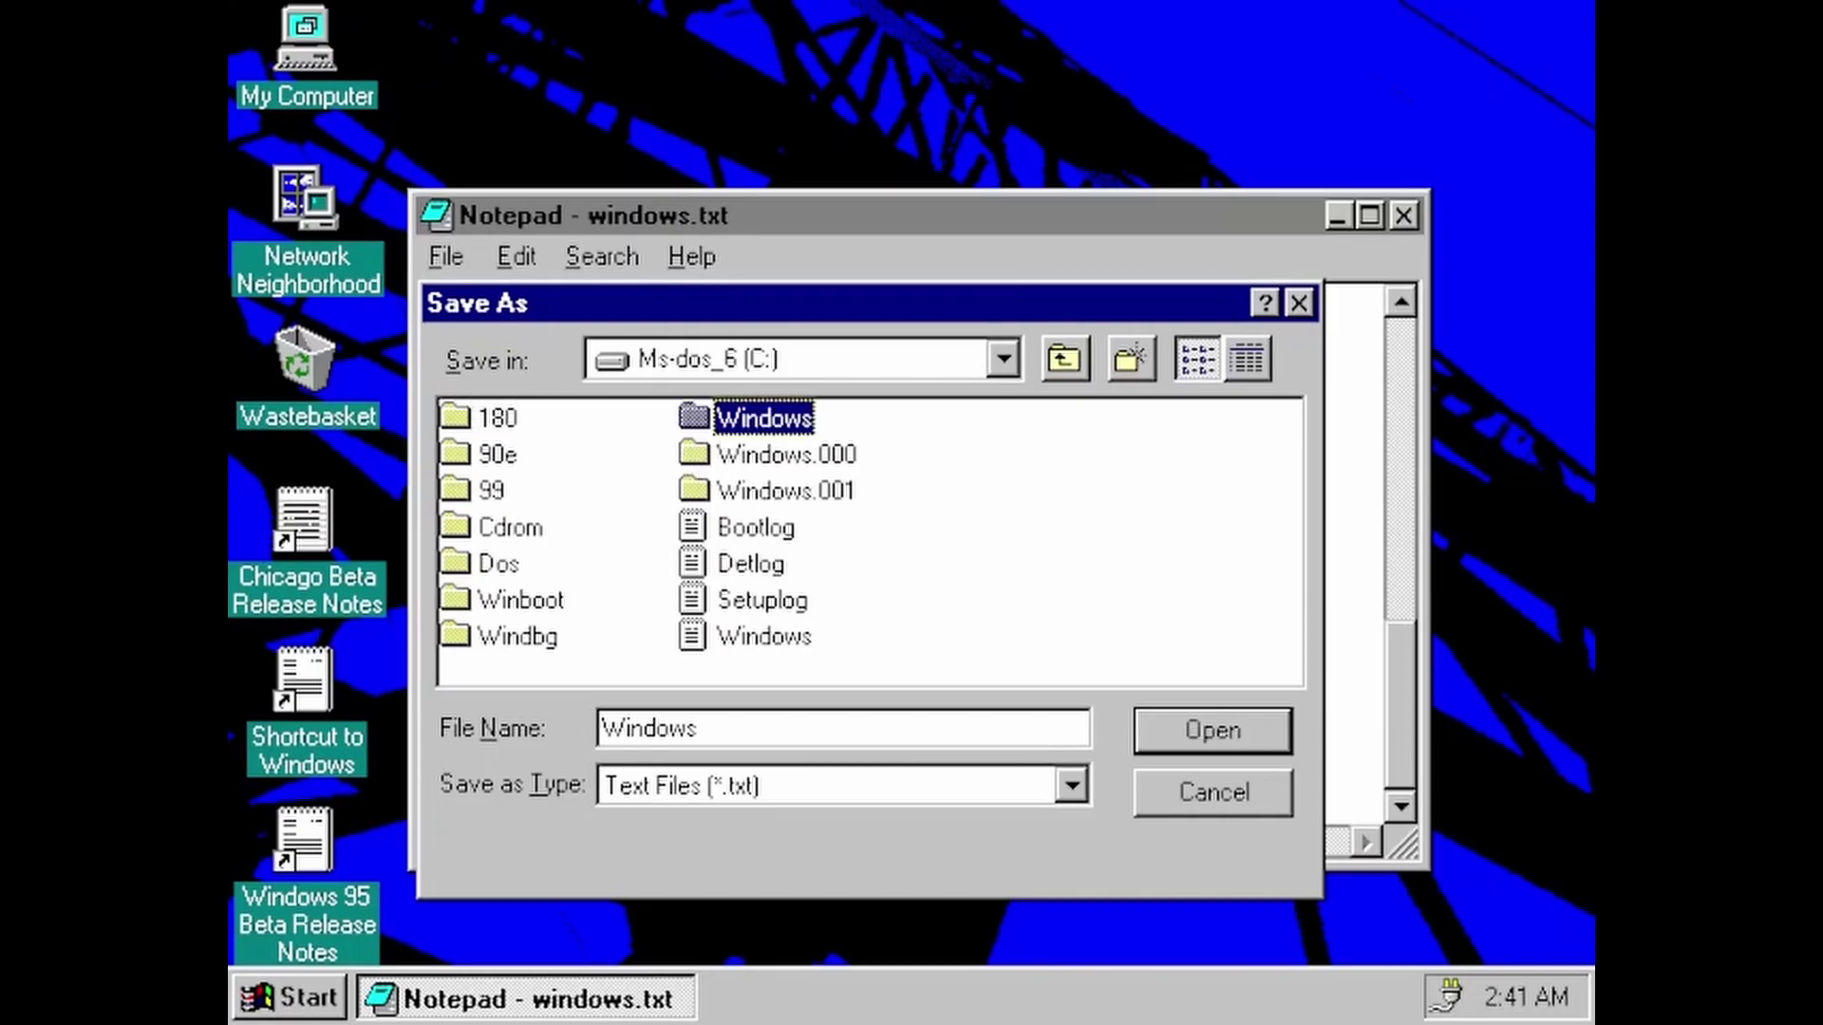
{"action": "left_click", "coordinate": [1177, 731]}
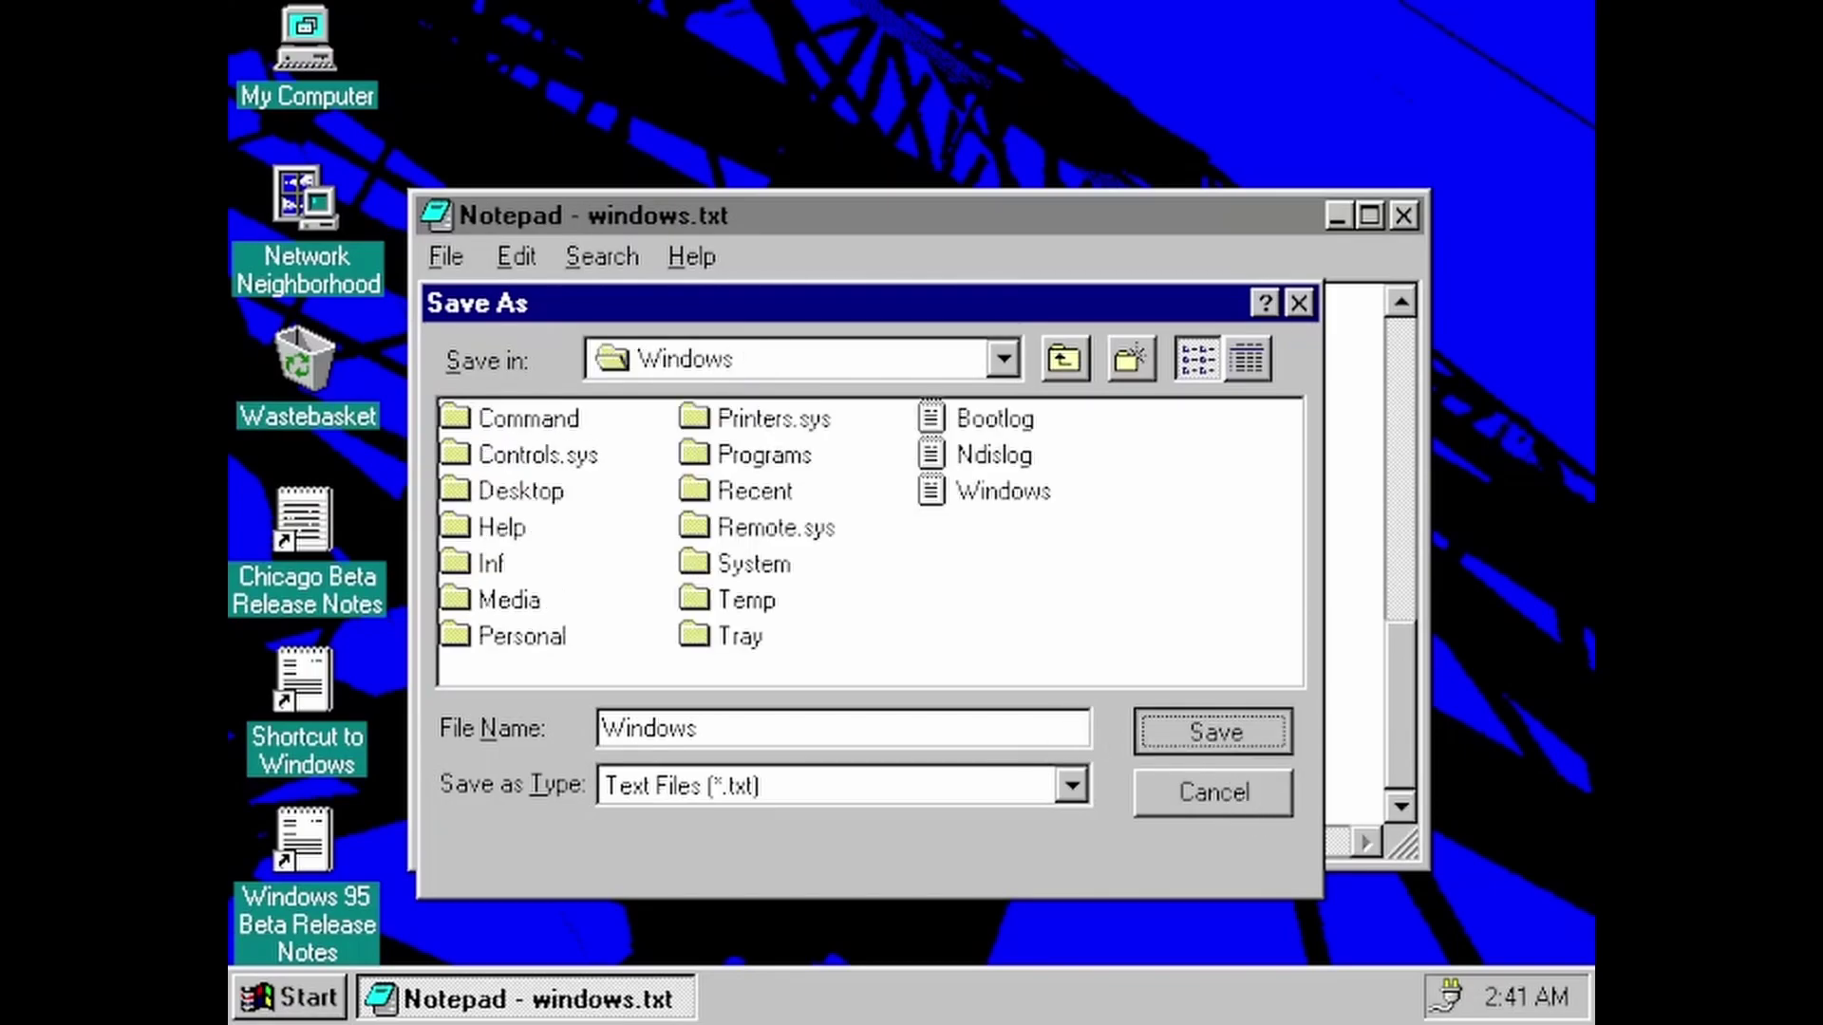
{"action": "left_click", "coordinate": [845, 667]}
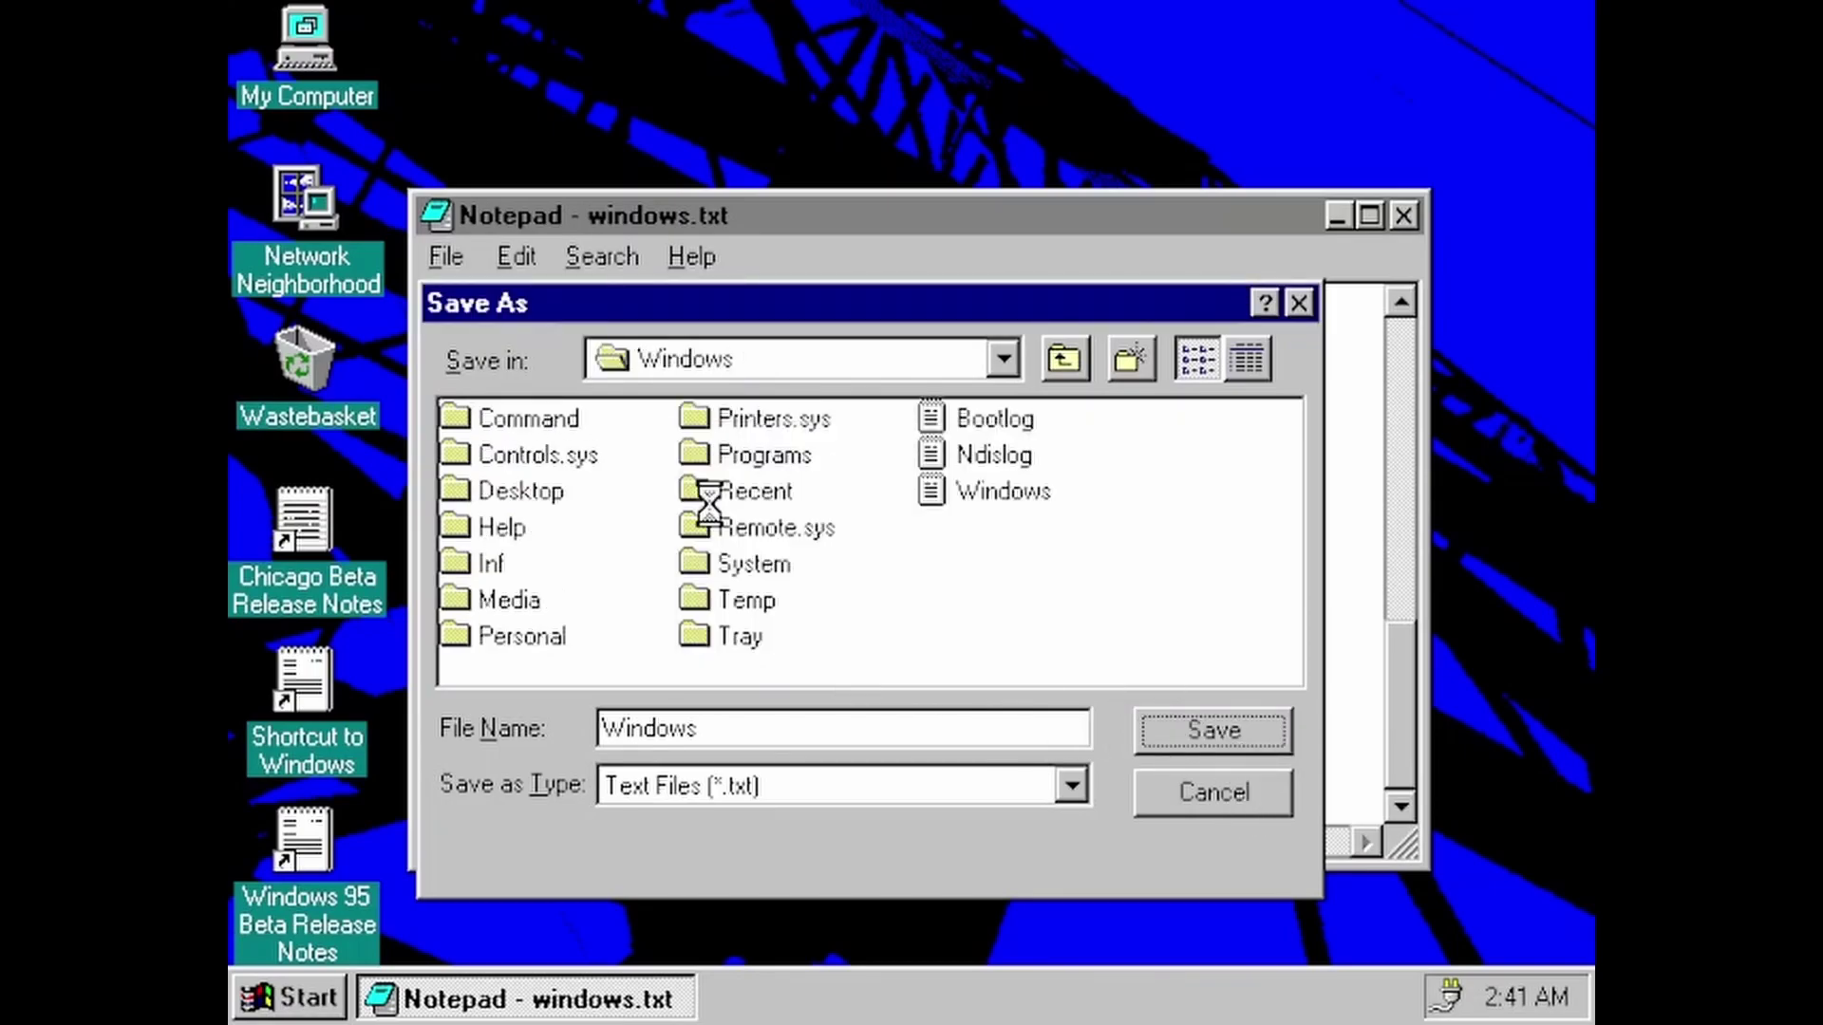
Step: Maximize and close Notepad, then clear the desktop icon selection
{"action": "double_click", "coordinate": [448, 220]}
{"action": "left_click", "coordinate": [1572, 19]}
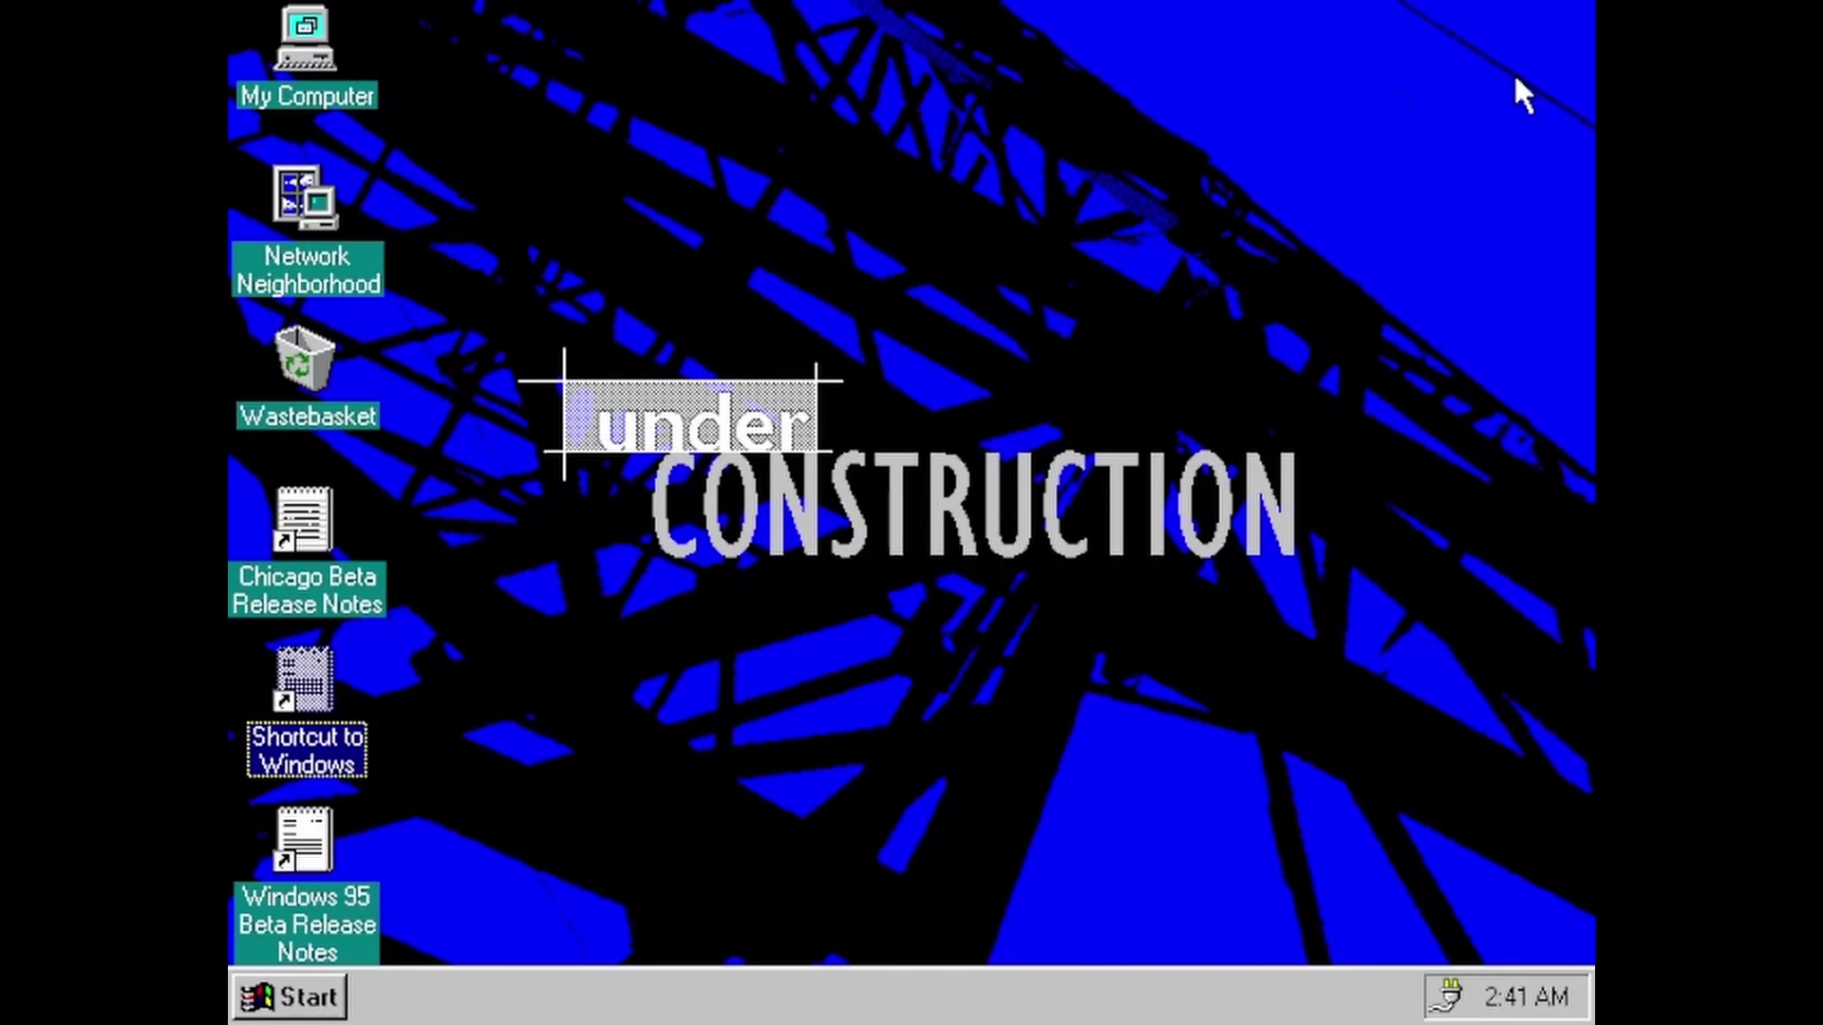
{"action": "left_click", "coordinate": [1255, 101]}
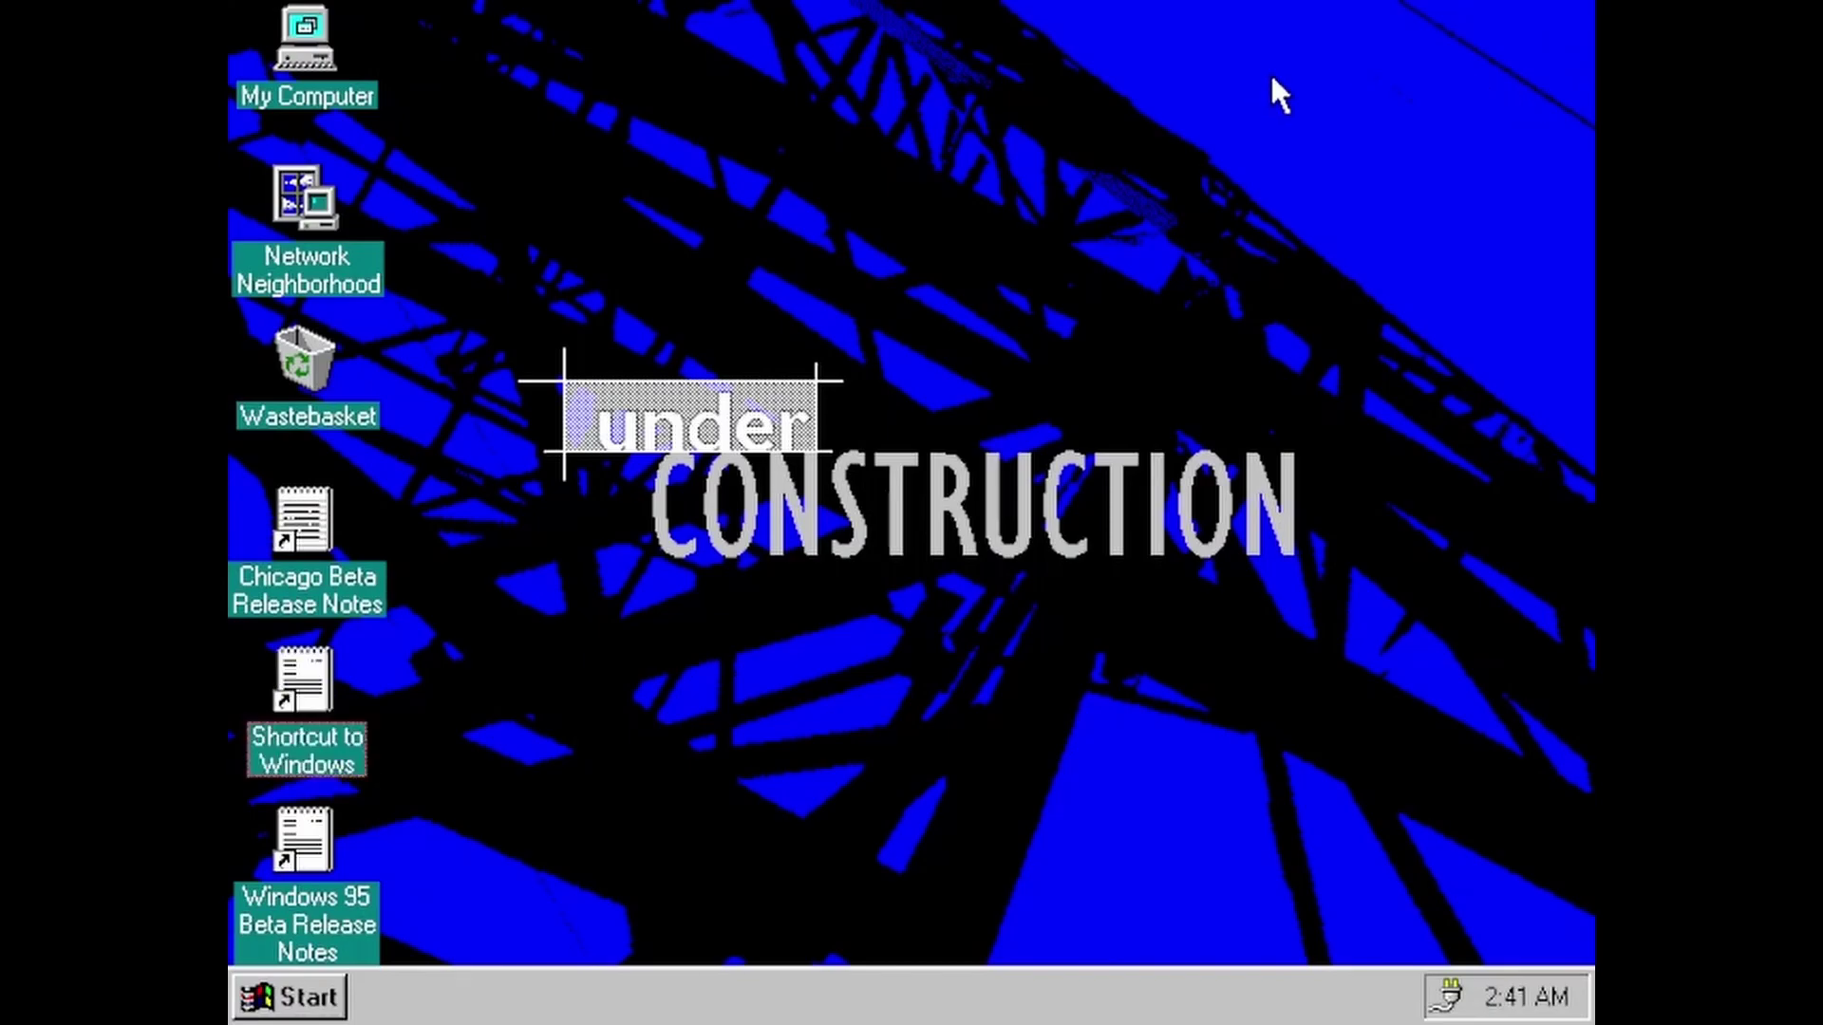